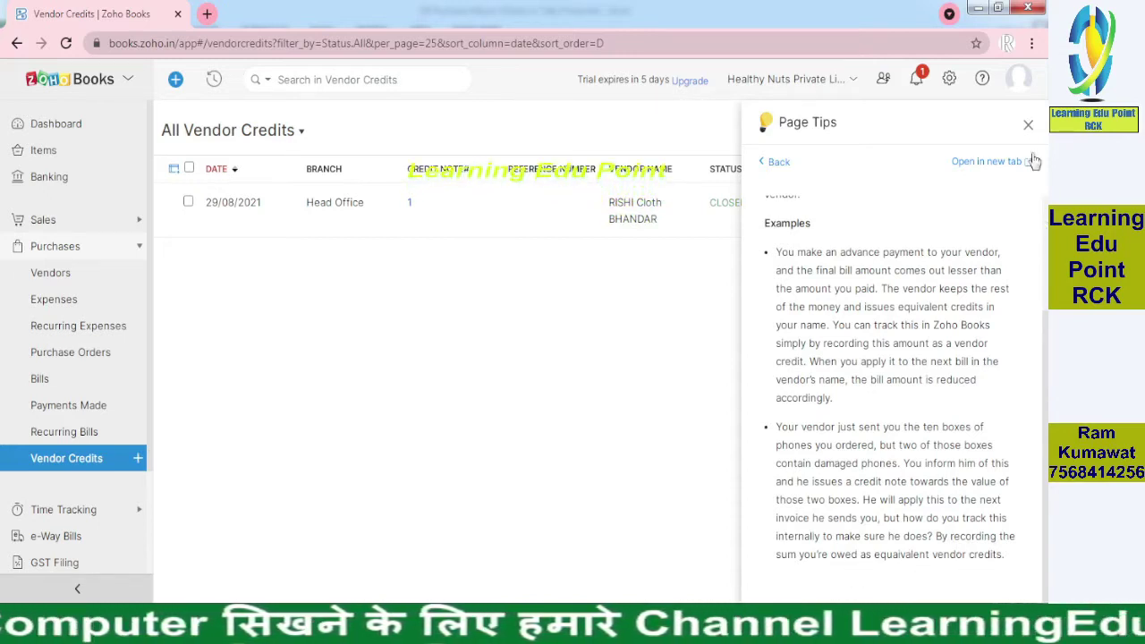
Step: Create a new vendor credit for the vendor RISHI Cloth BHANDAR, and check the first credit note's details in the Excel workbook
left_click(1028, 126)
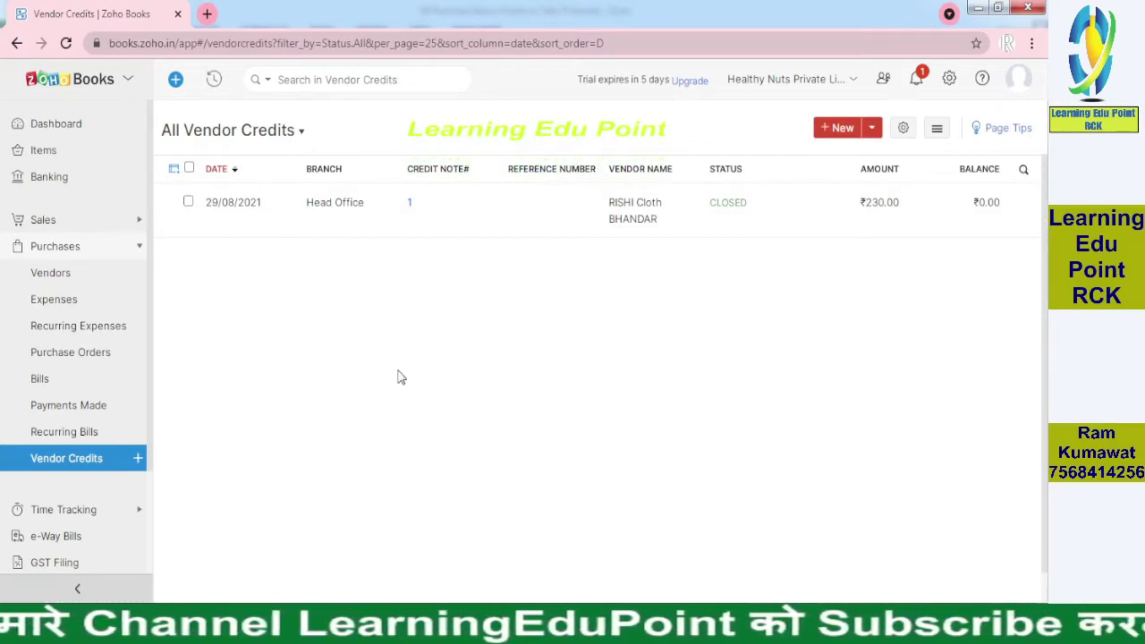
left_click(842, 135)
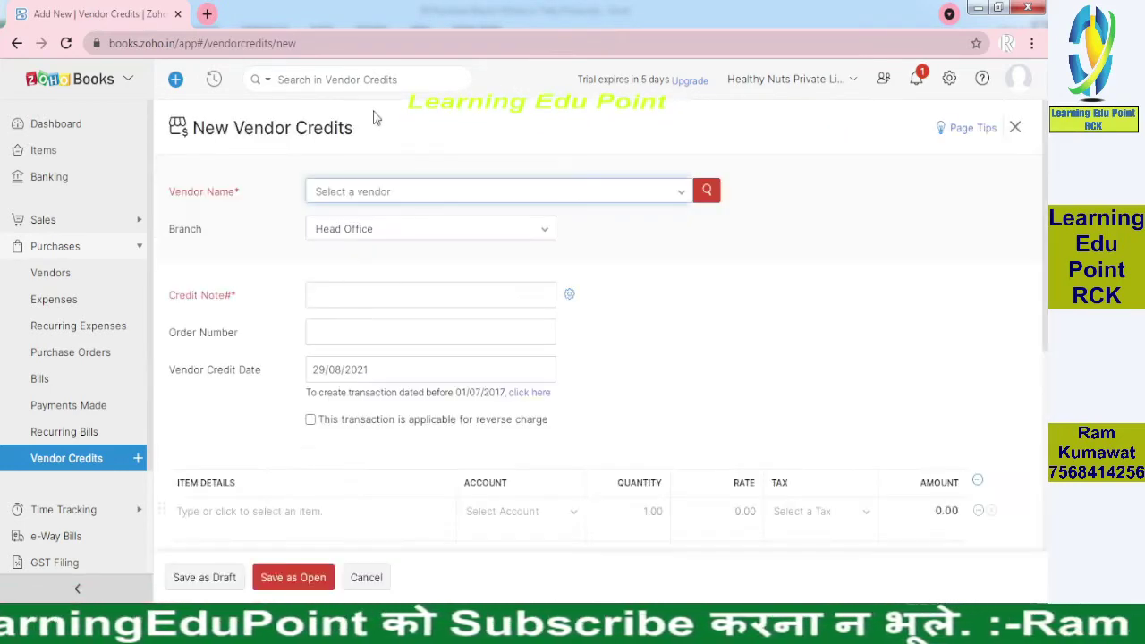
left_click(524, 189)
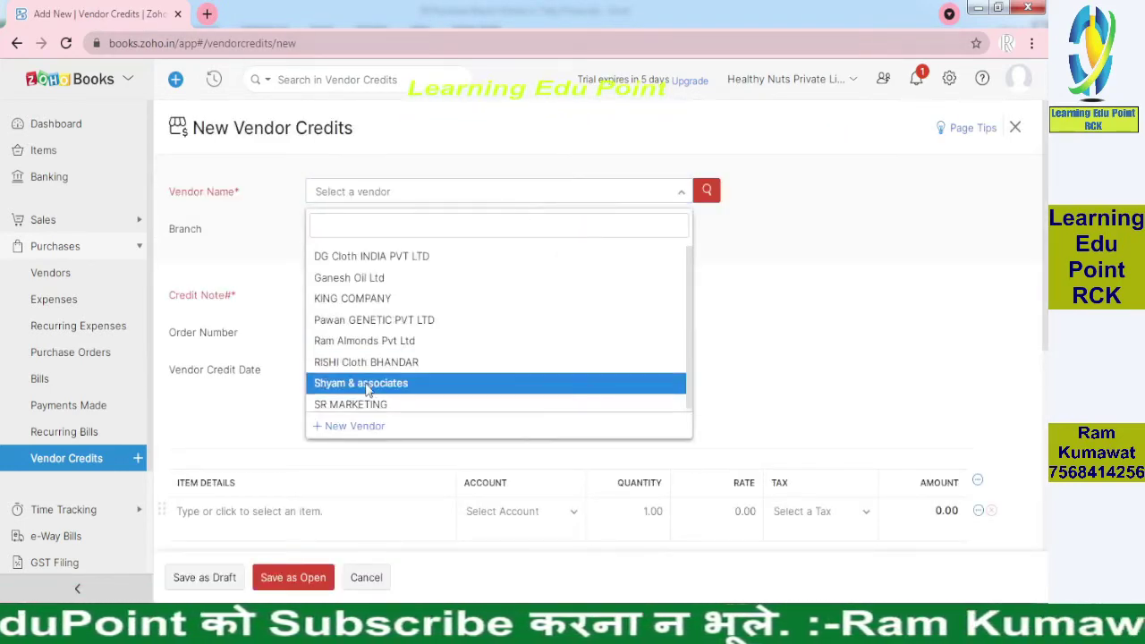
left_click(371, 362)
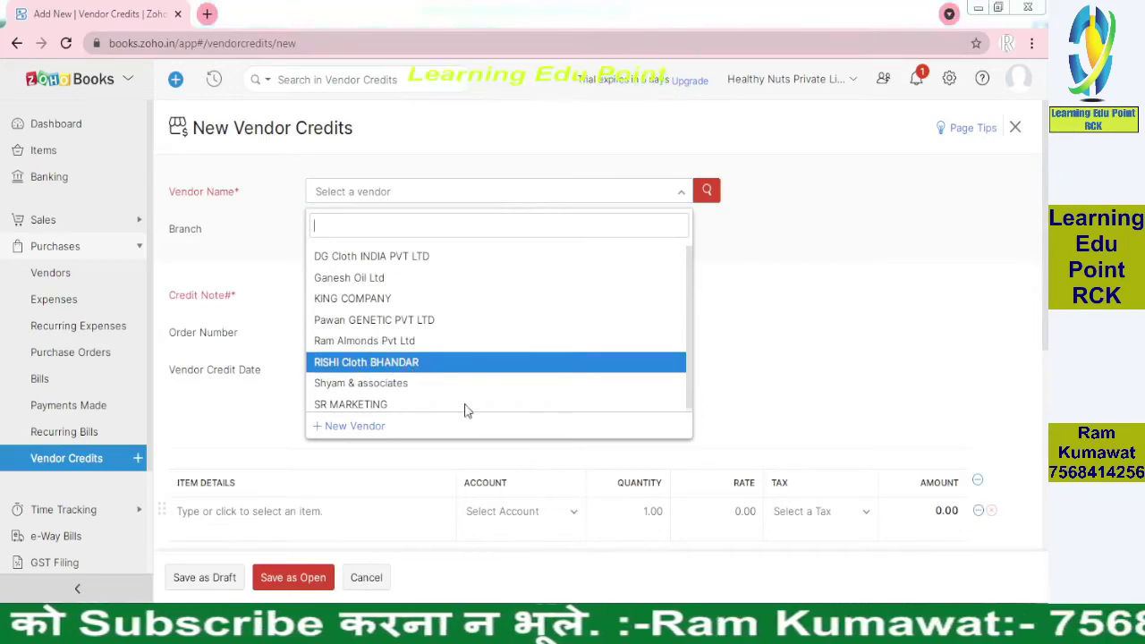
key("alt+Tab")
key("ctrl+a")
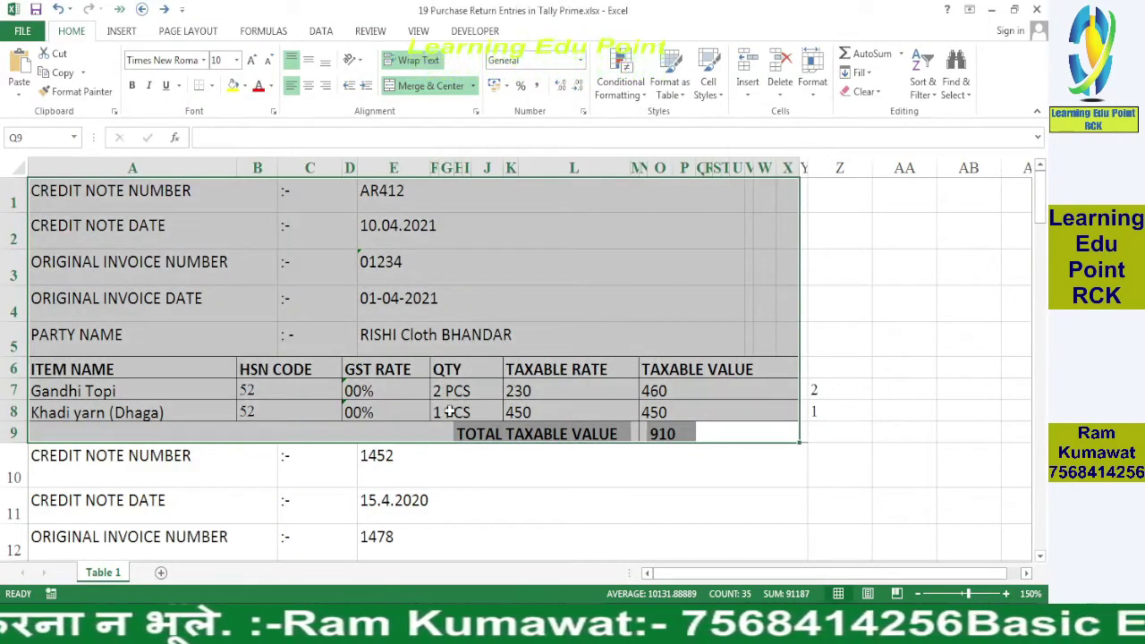
key("alt+Tab")
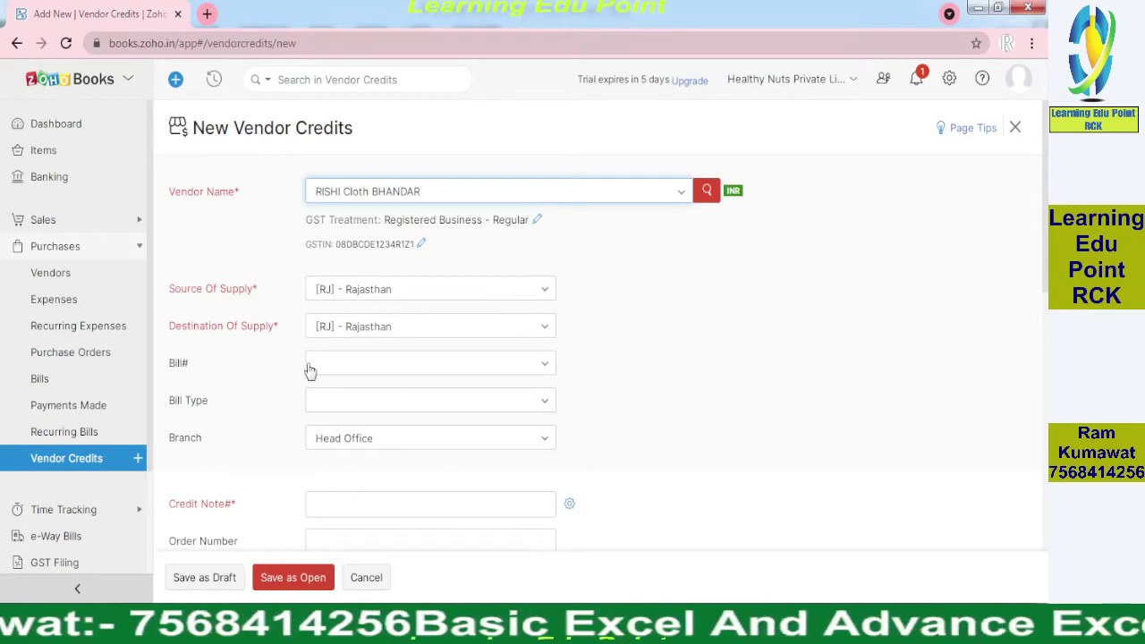
Step: Link the vendor credit to bill 01234 and set the bill type to Registered
left_click(545, 376)
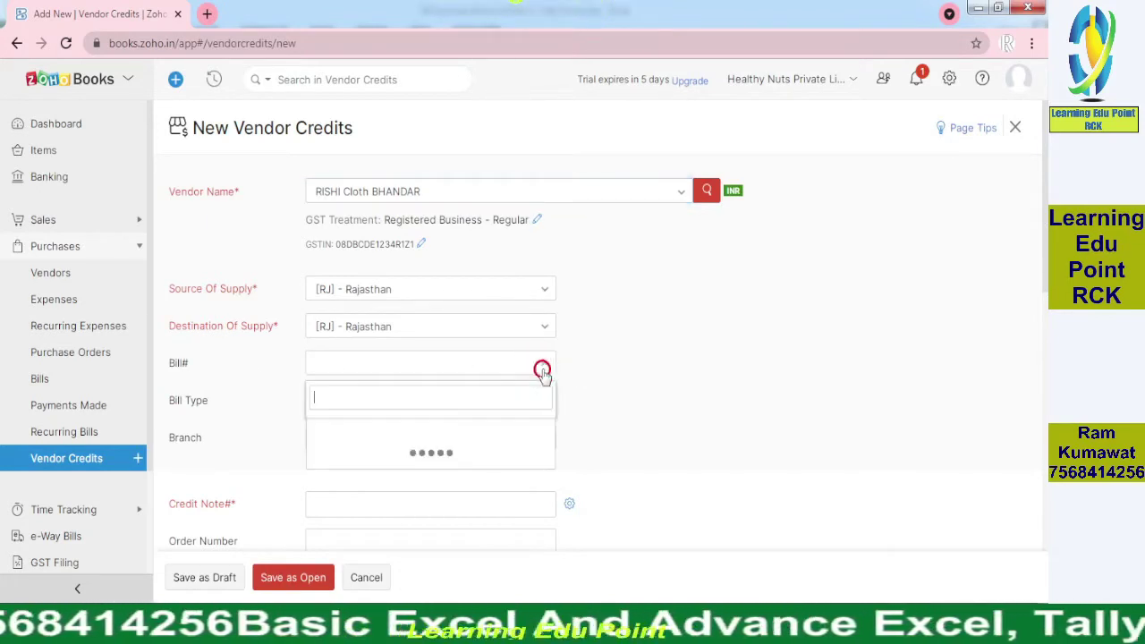
left_click(370, 429)
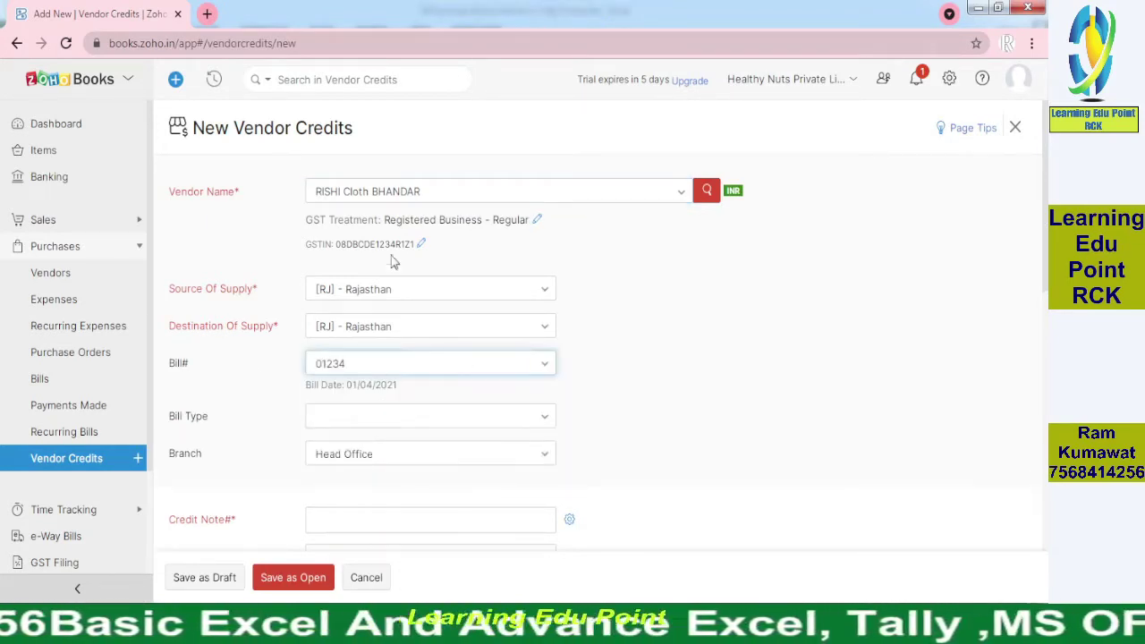
left_click(515, 424)
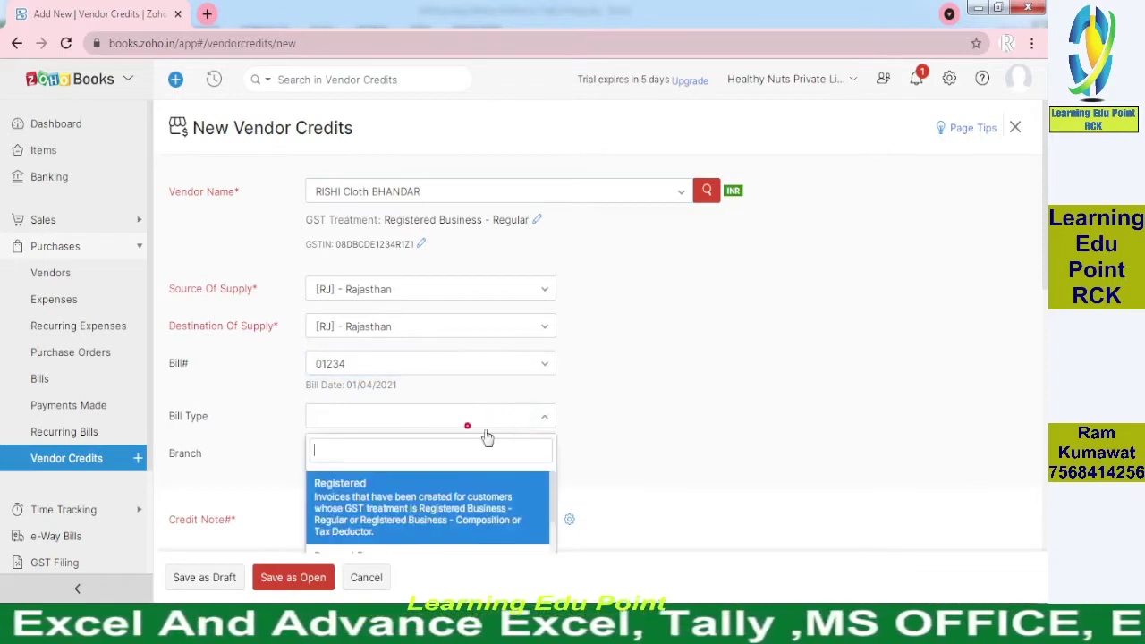
left_click(380, 488)
Step: Look up the first credit note's number in the Excel workbook and enter AR412 as the vendor credit's credit note number
left_click_drag(1048, 255, 1048, 366)
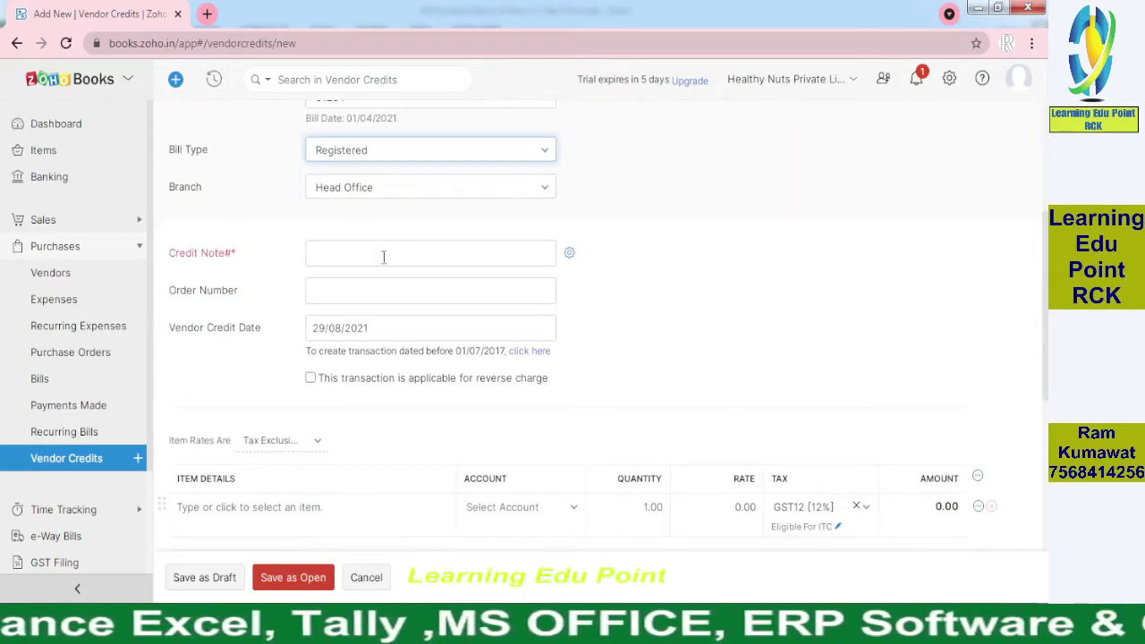
key("alt+Tab")
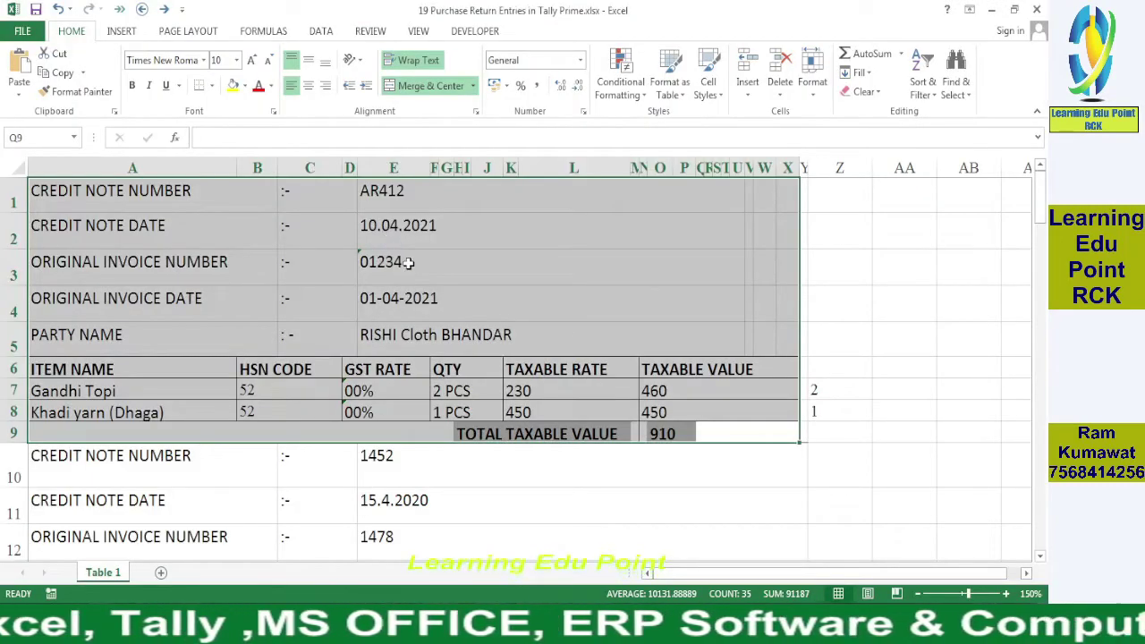
left_click(392, 190)
key("alt+Tab")
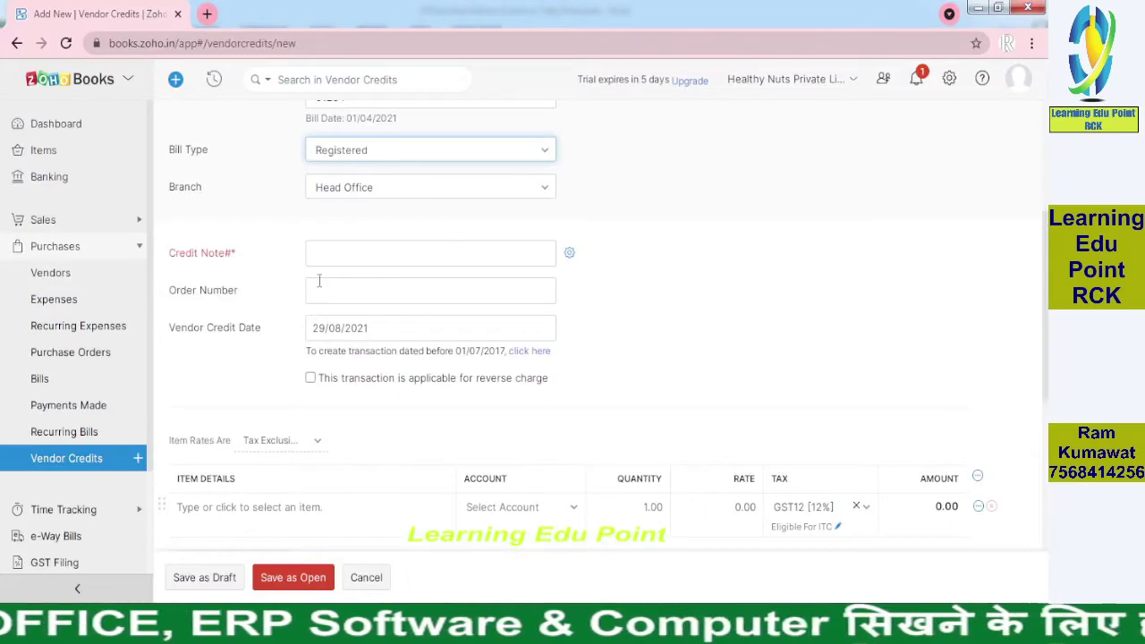
left_click(325, 292)
left_click(334, 248)
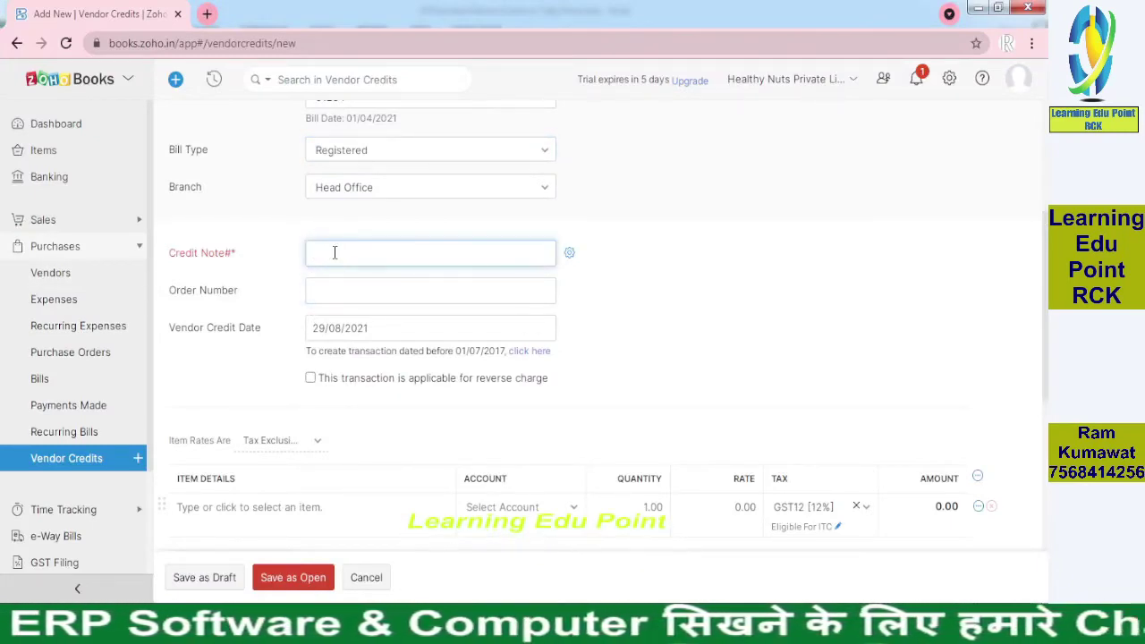
type("AR")
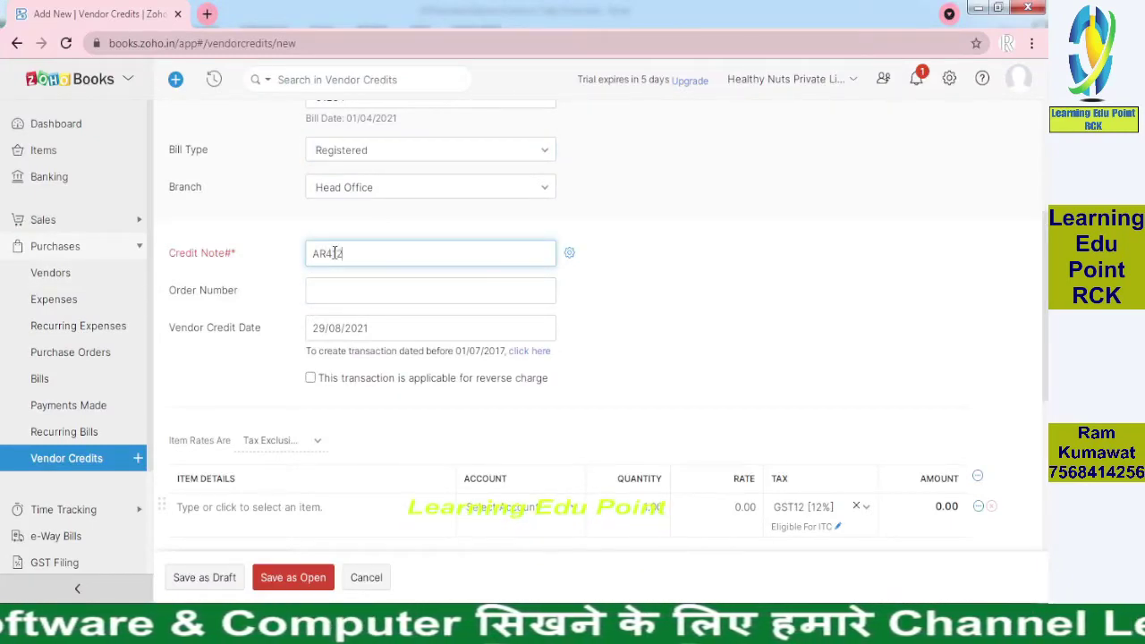
type("412")
left_click(609, 325)
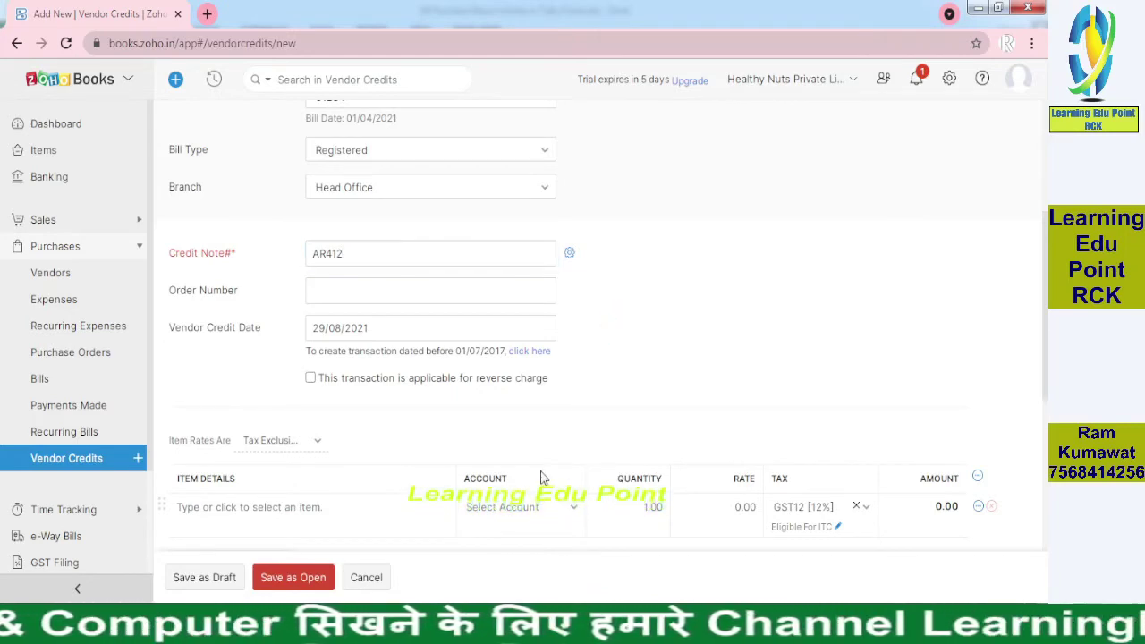
Step: Check the credit note date in the Excel workbook and set the vendor credit date to 10/04/2021
scroll(1043, 315, "down", 1)
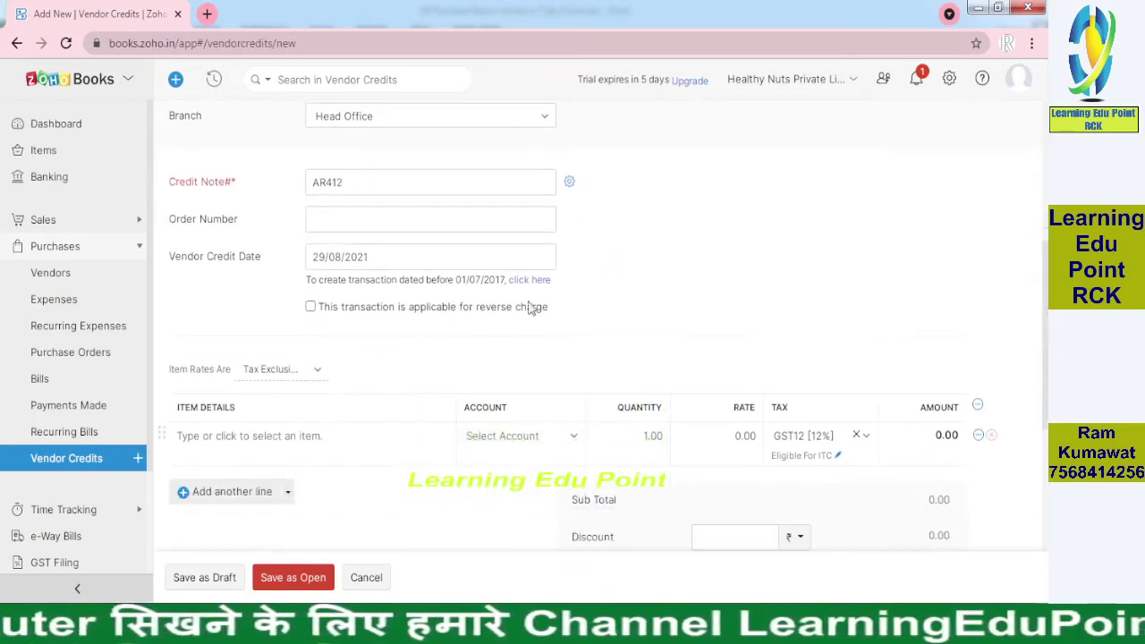
key("alt+Tab")
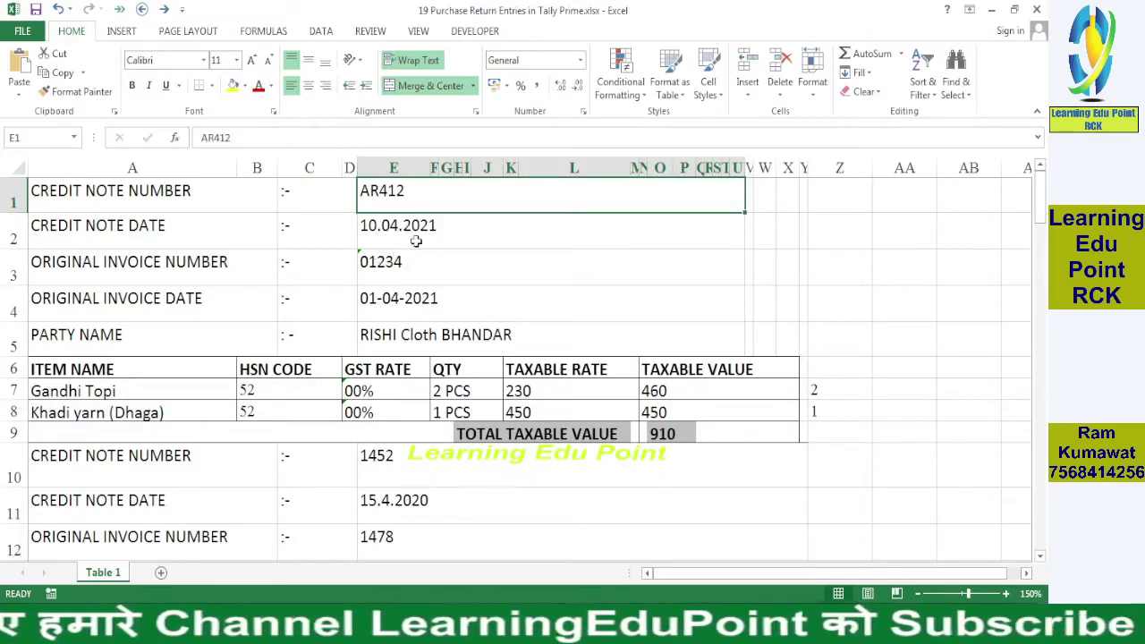
key("alt+Tab")
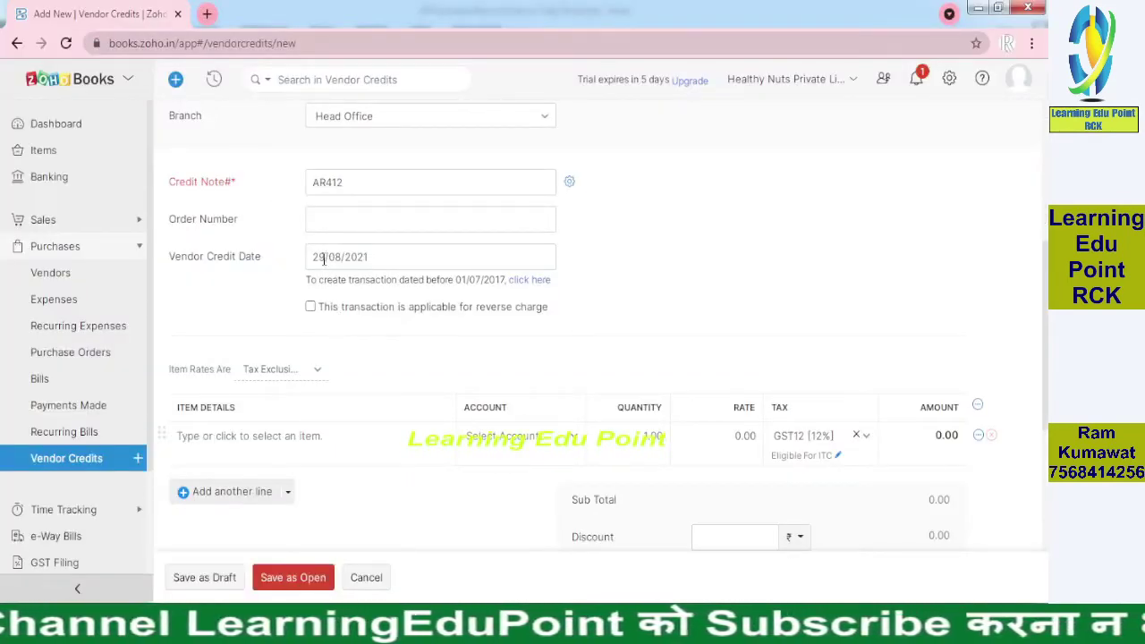
double_click(324, 259)
key("BackSpace")
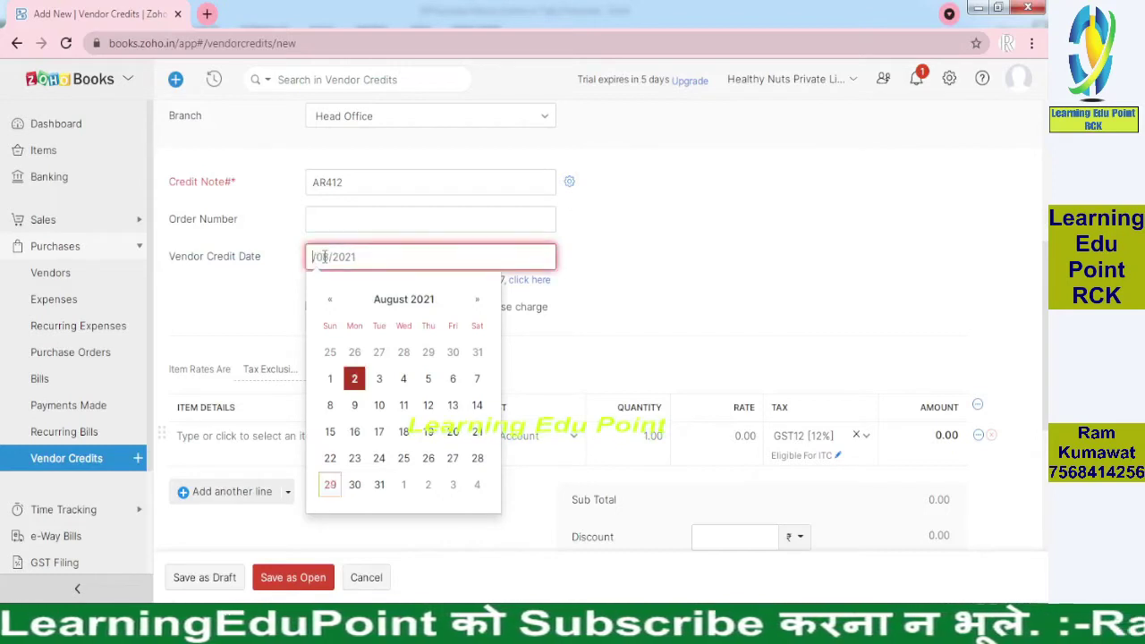
type("10")
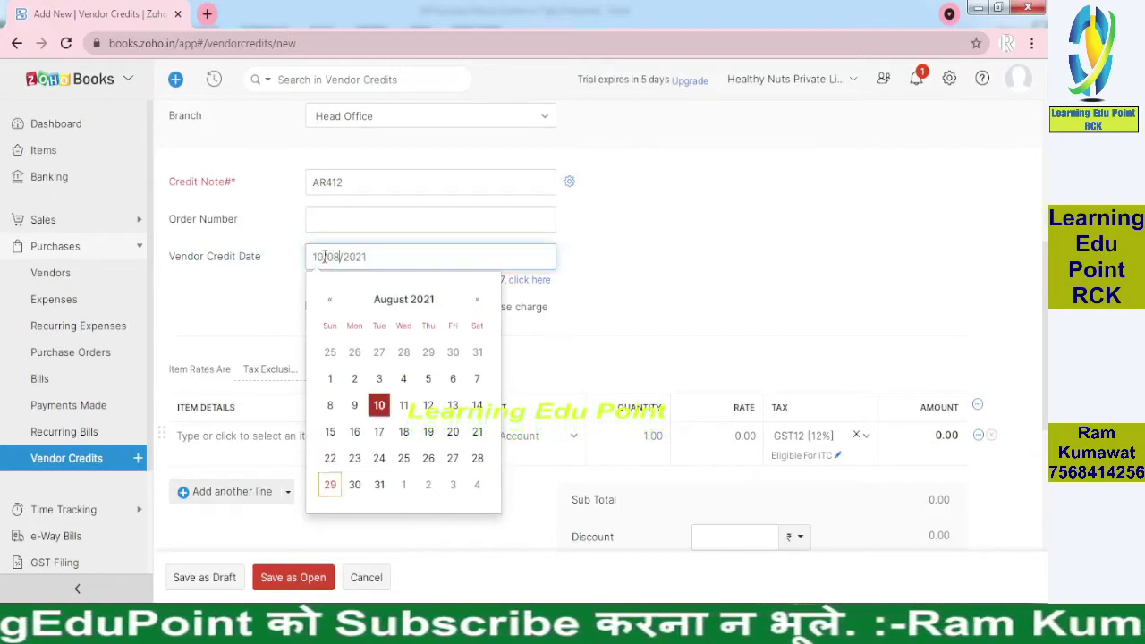
double_click(324, 257)
key("BackSpace")
type("04")
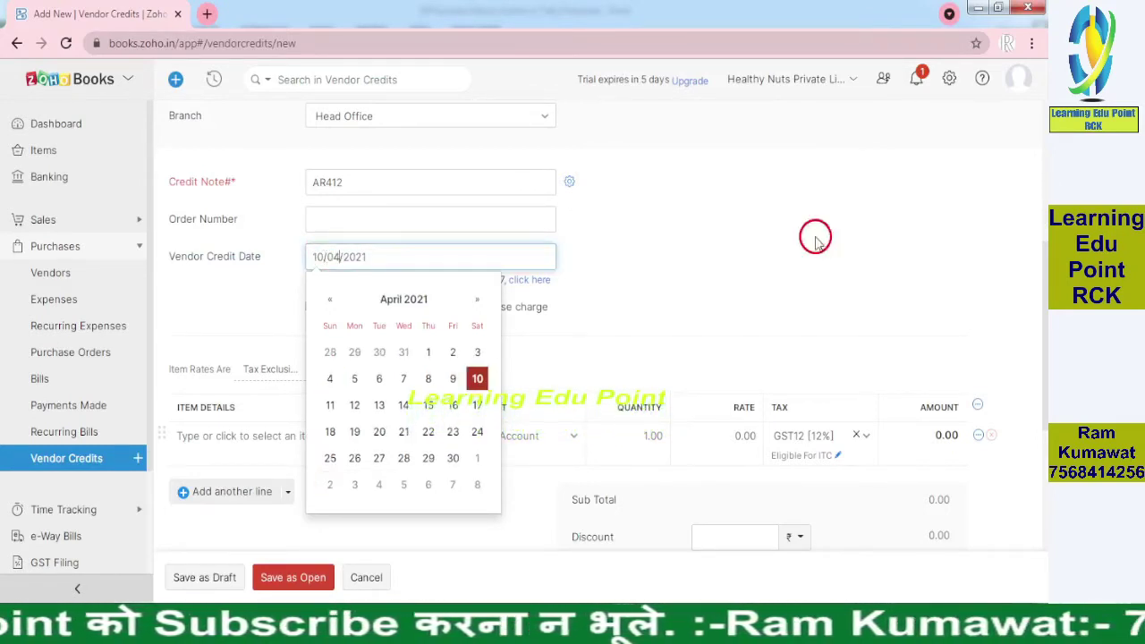
left_click(816, 237)
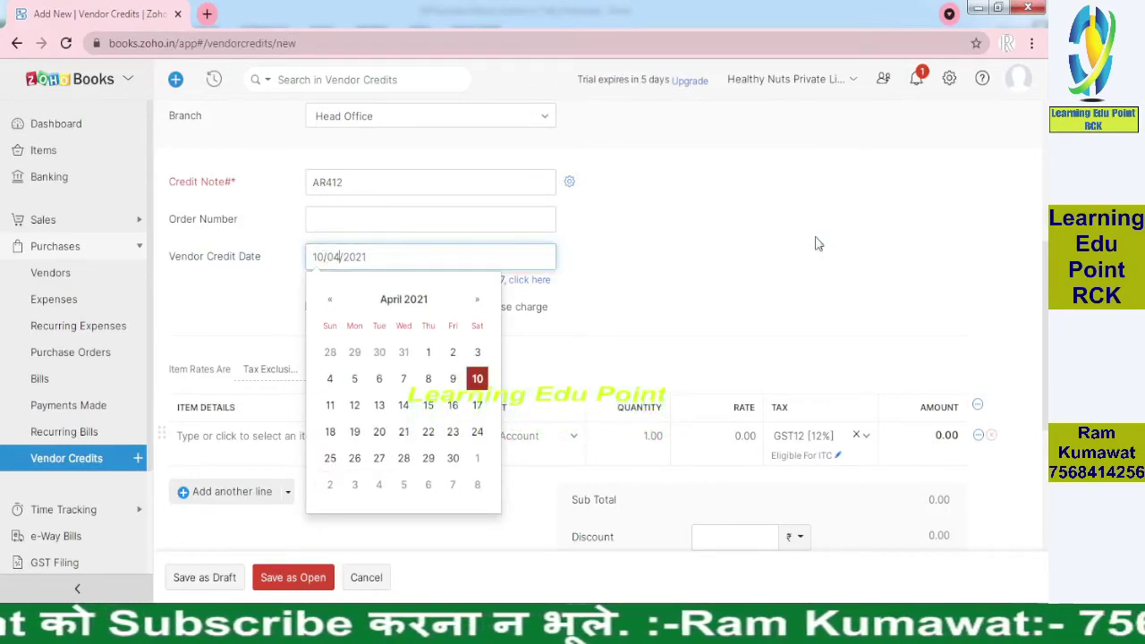
Step: Add Gandhi Topi as the first line item with quantity 2 and rate 230, consulting the Excel workbook
left_click(259, 451)
left_click(224, 427)
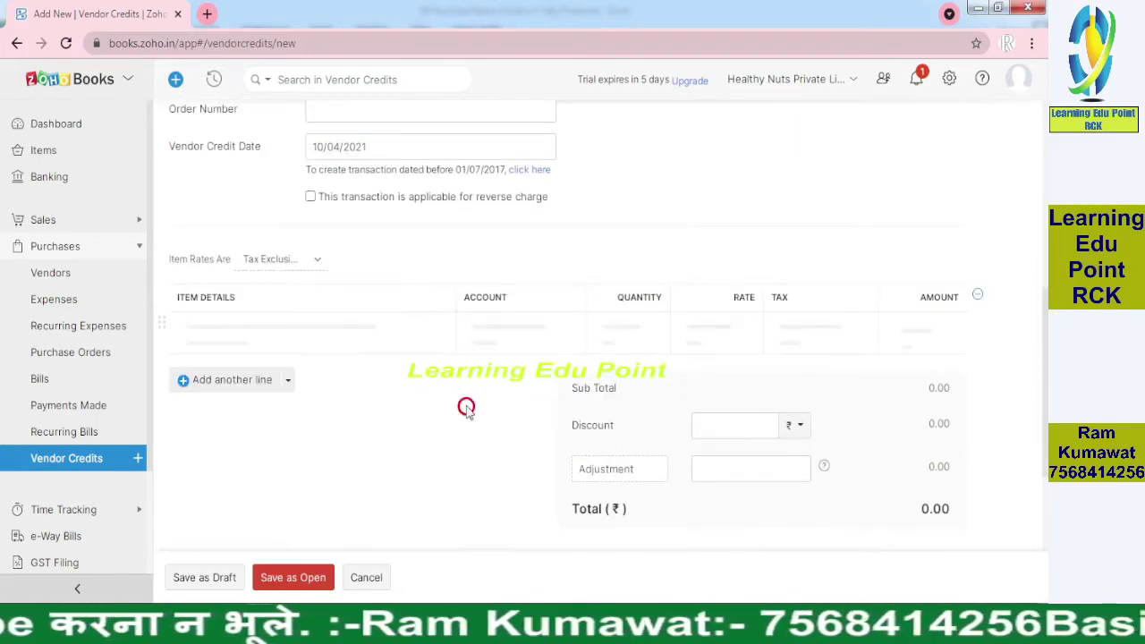
key("alt+Tab")
key("alt+Tab")
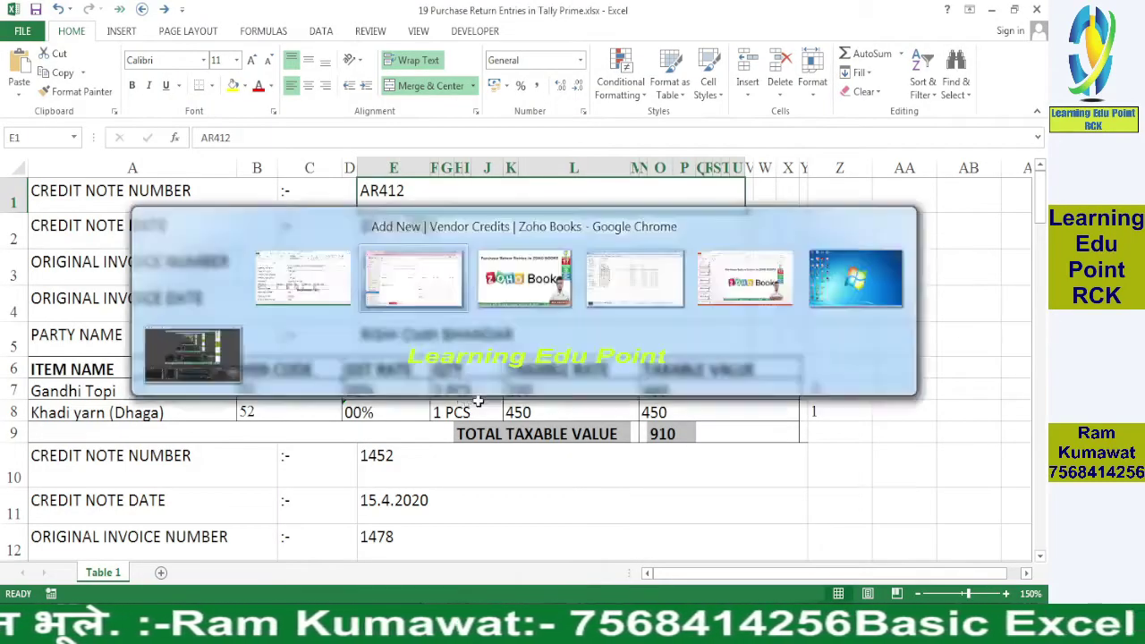
left_click(616, 323)
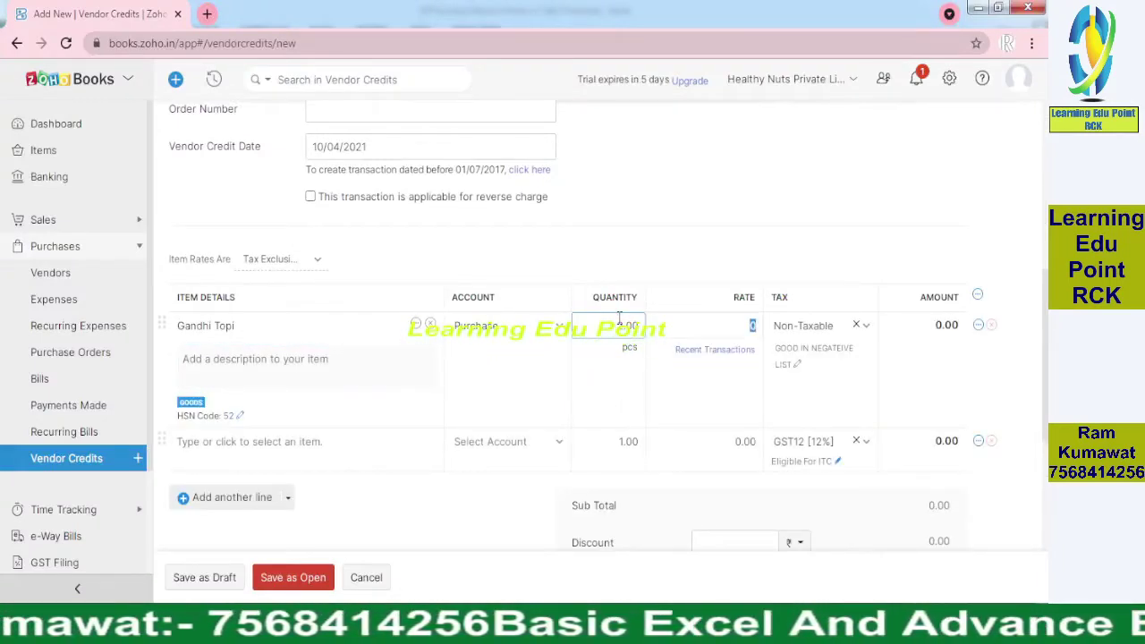
type("230")
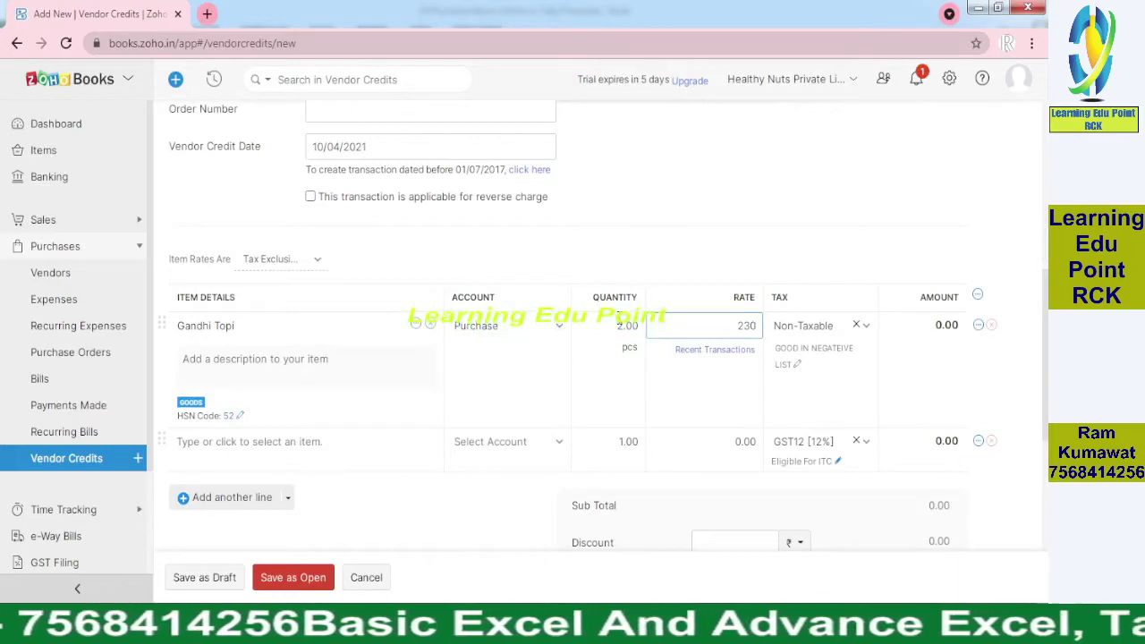
left_click(657, 209)
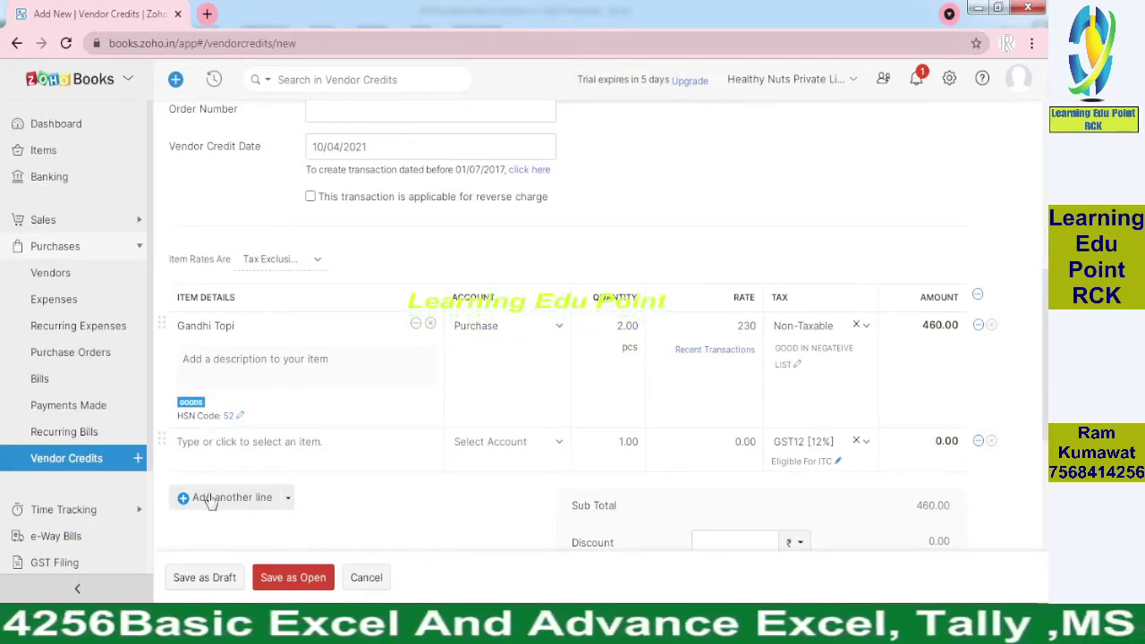
Step: Add Khadi yarn (Dhaga) as the second line item with quantity 1 and rate 450, consulting the Excel workbook
left_click(205, 443)
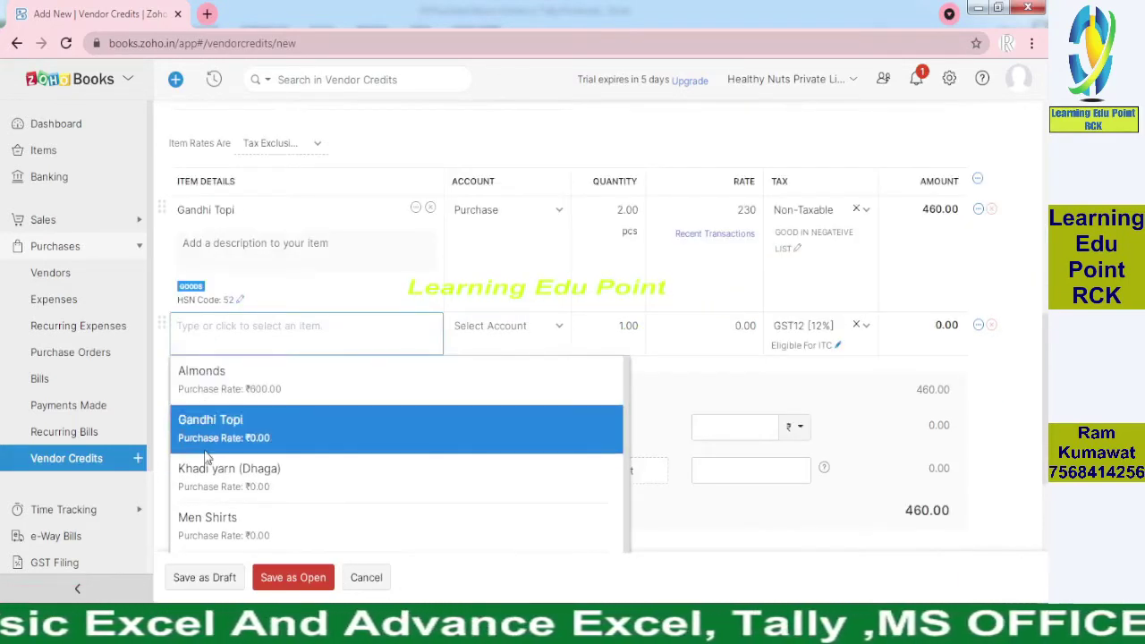
key("alt+Tab")
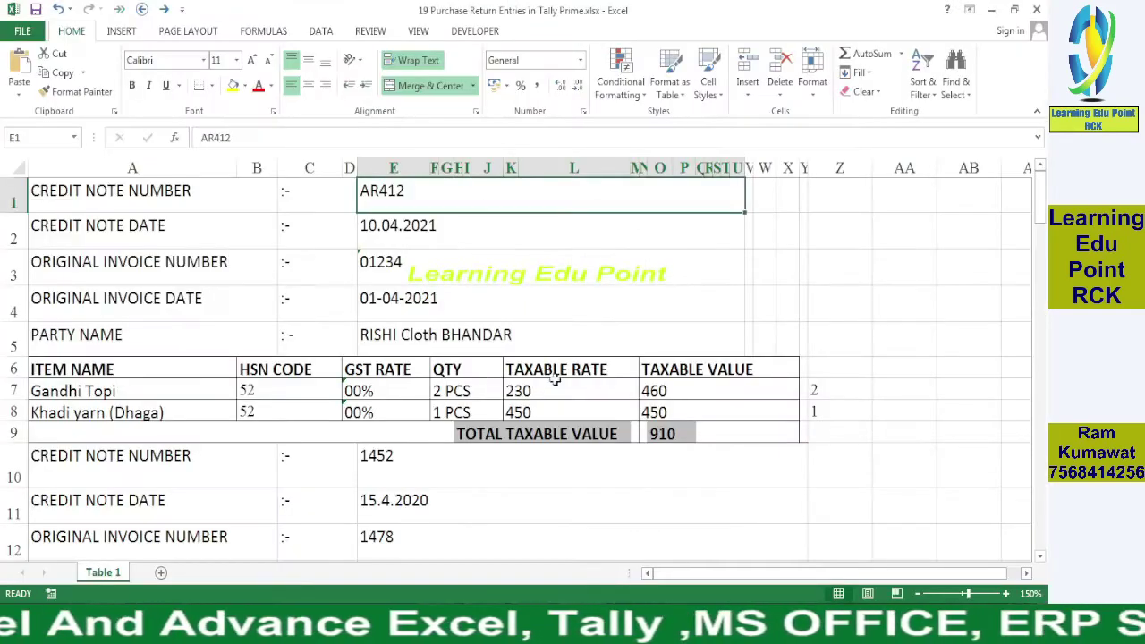
key("alt+Tab")
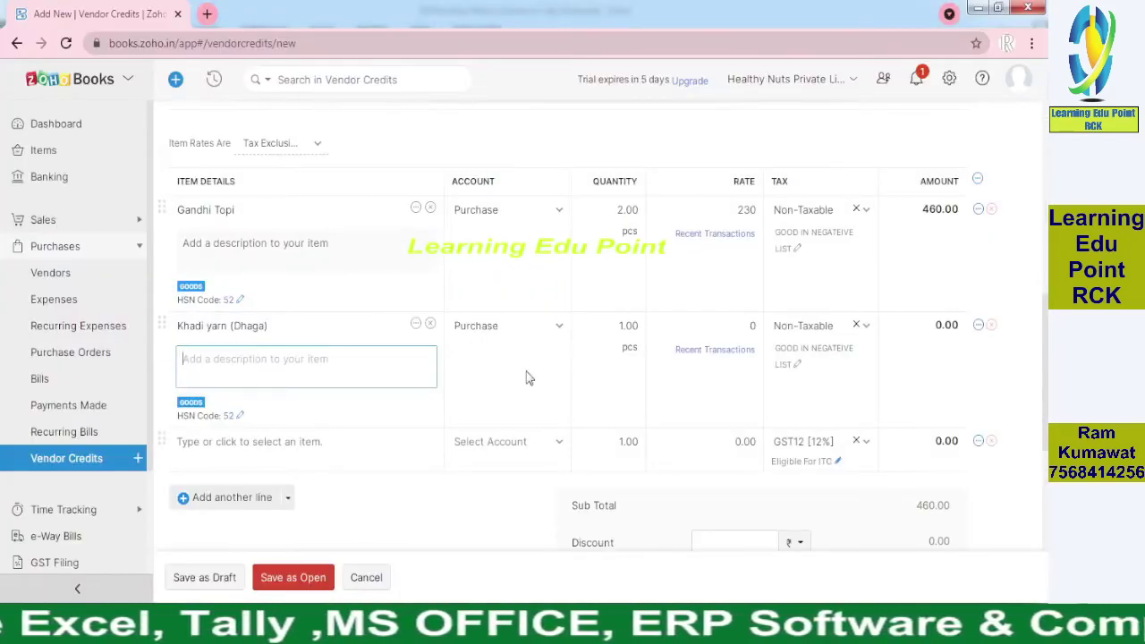
key("Tab")
key("Tab")
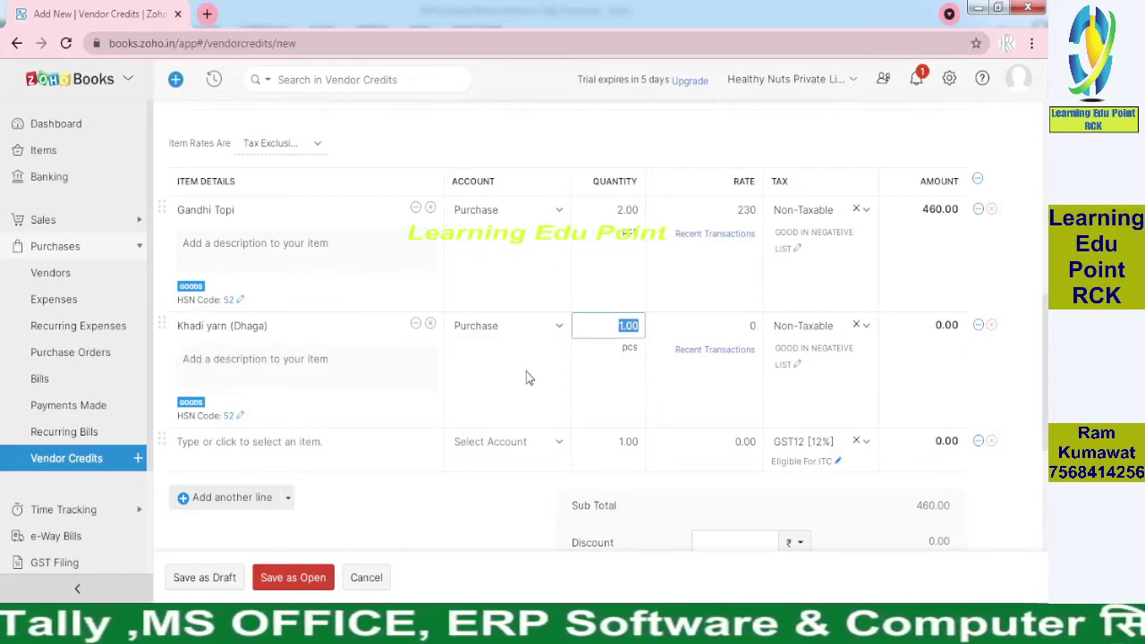
key("Tab")
type("450")
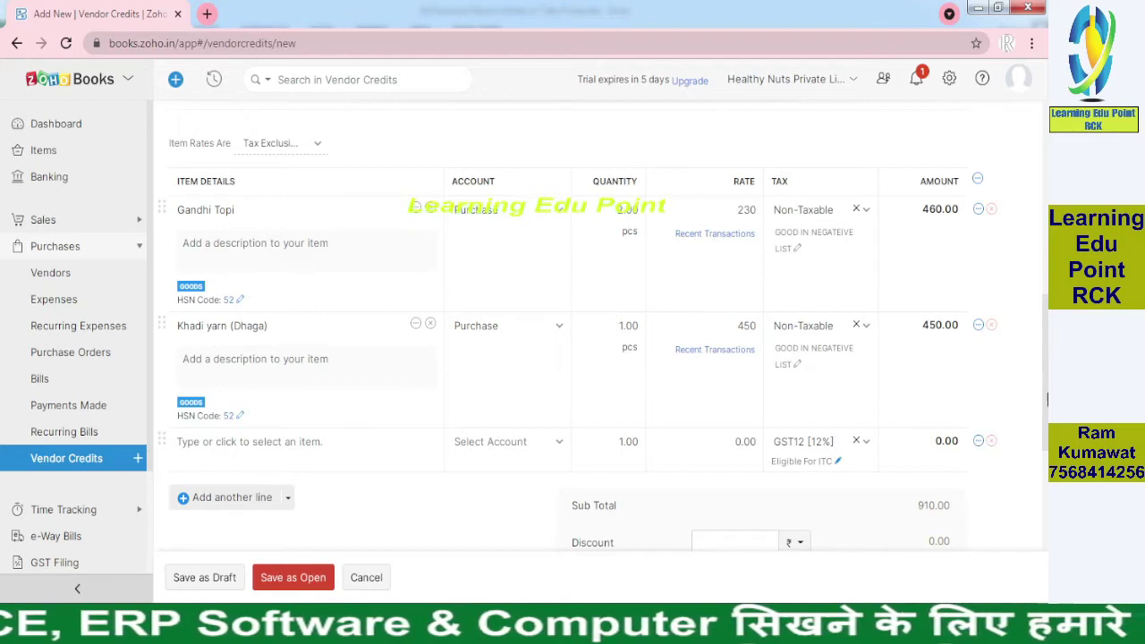
Step: Save the vendor credit as open and review its item lines and totals in the created document
left_click_drag(1045, 393, 1042, 490)
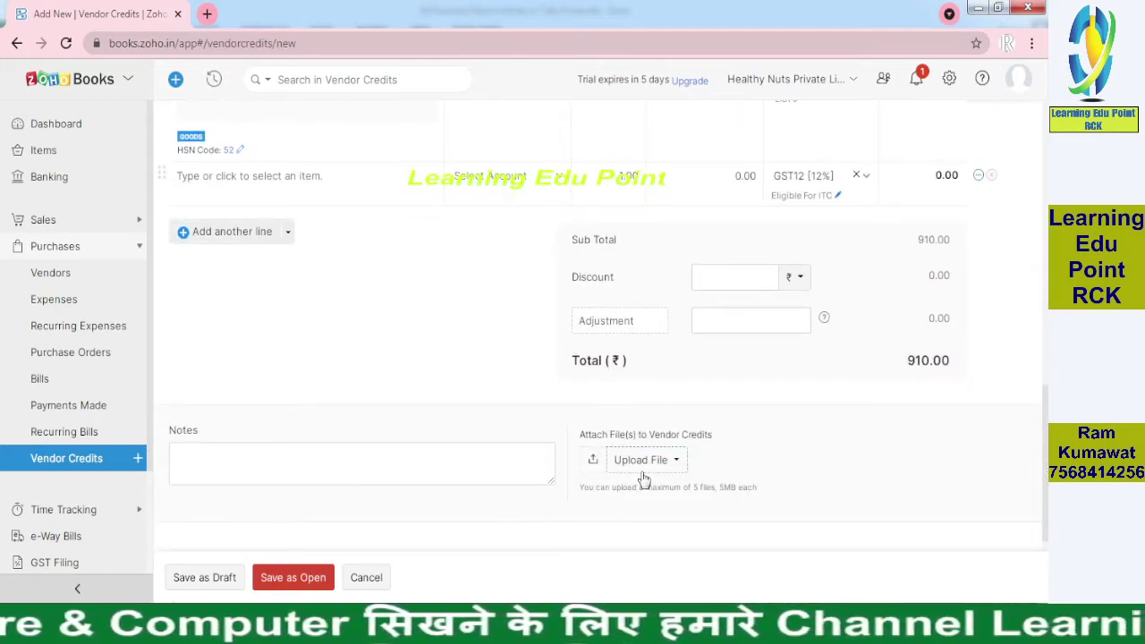
left_click_drag(1046, 508, 1046, 517)
left_click(278, 575)
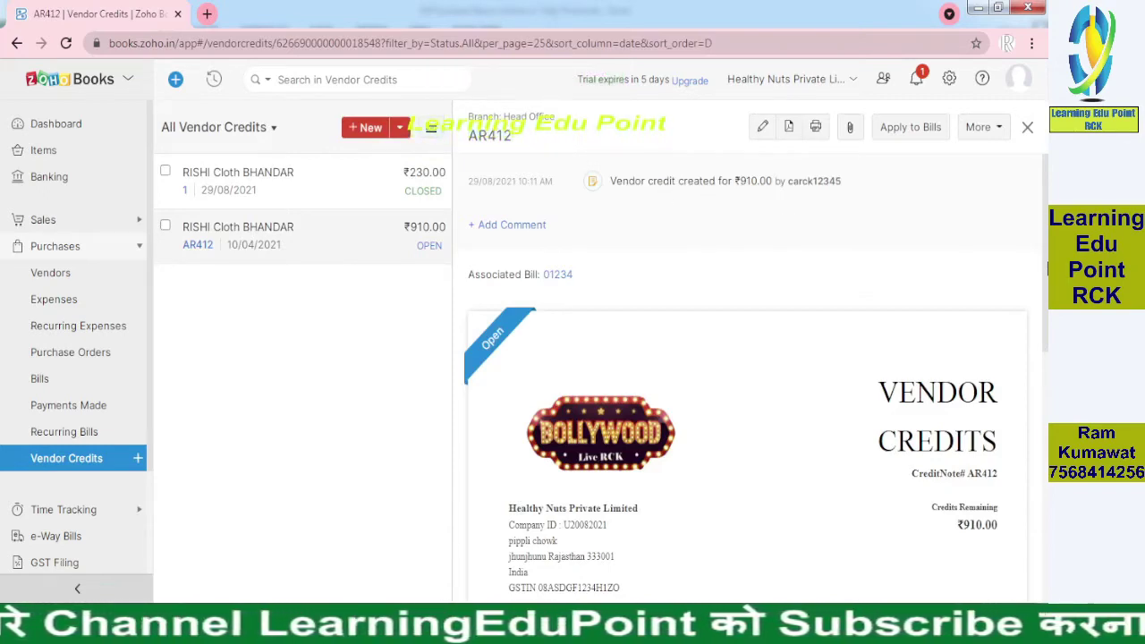
left_click_drag(1049, 230, 1048, 546)
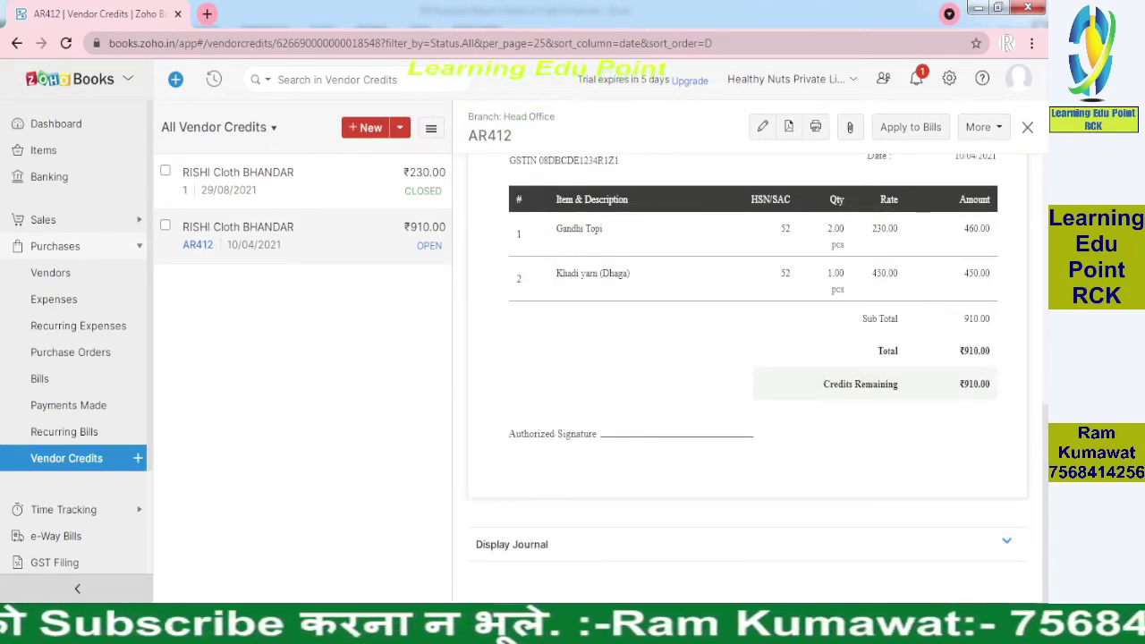
Step: Expand the journal of vendor credit AR412 and review its debit and credit entries and the document header
left_click(1008, 541)
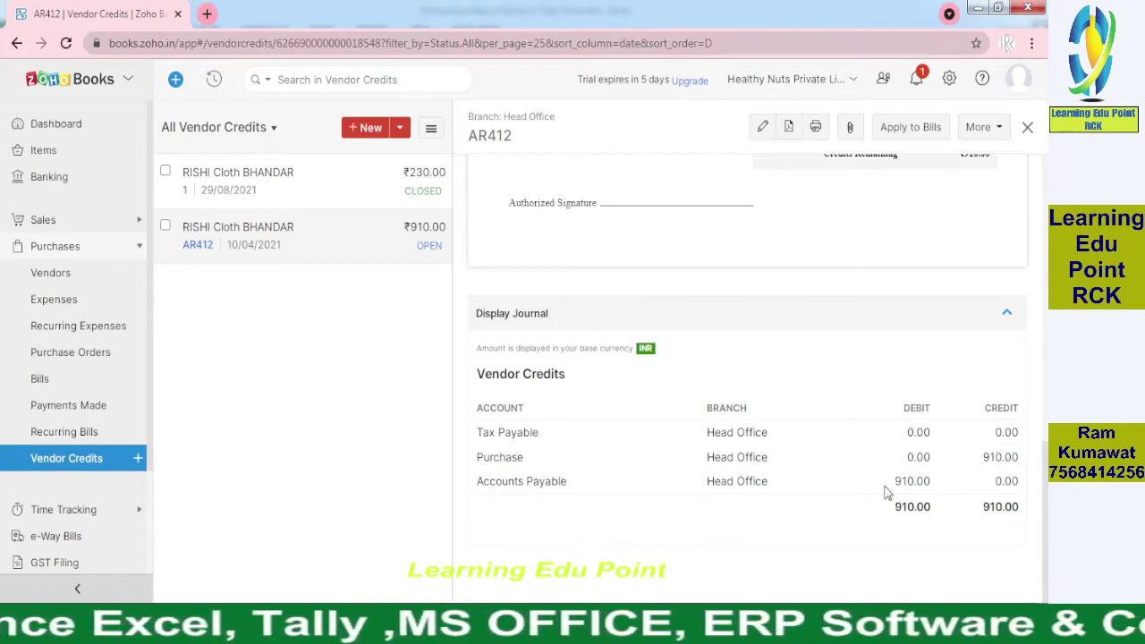
scroll(1046, 483, "up", 1)
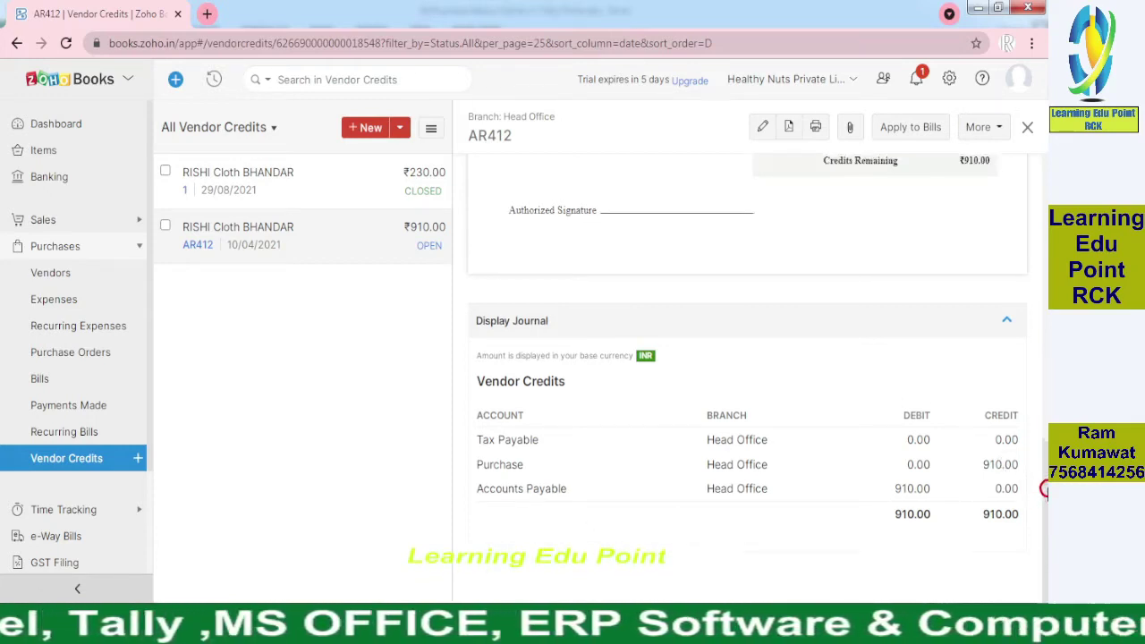
left_click_drag(1045, 484, 1048, 336)
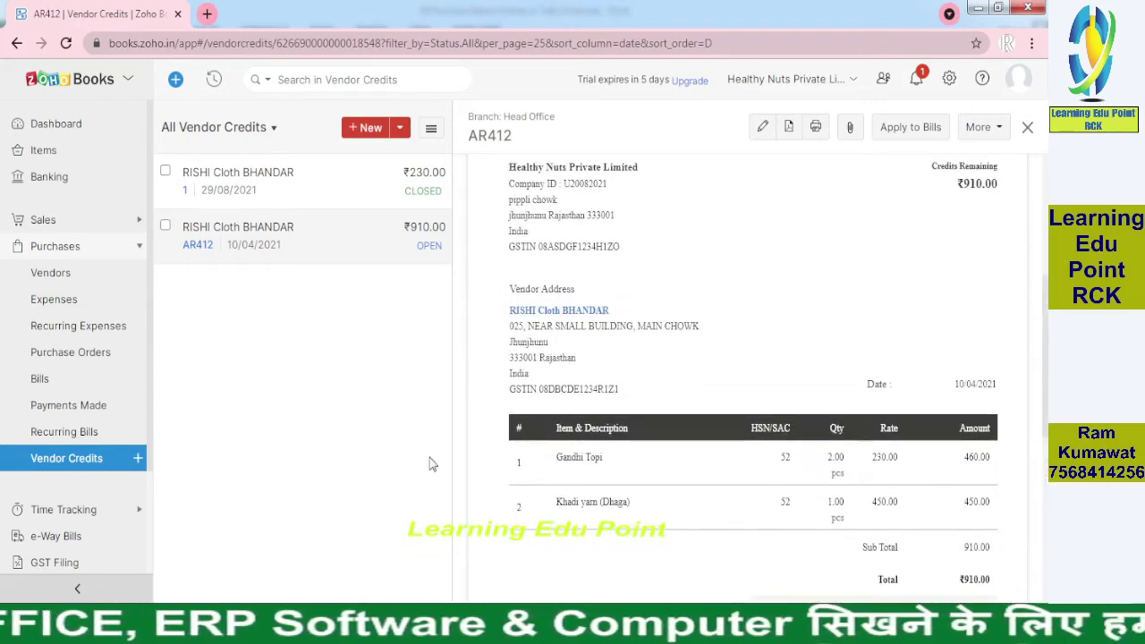
left_click_drag(1047, 390, 1048, 269)
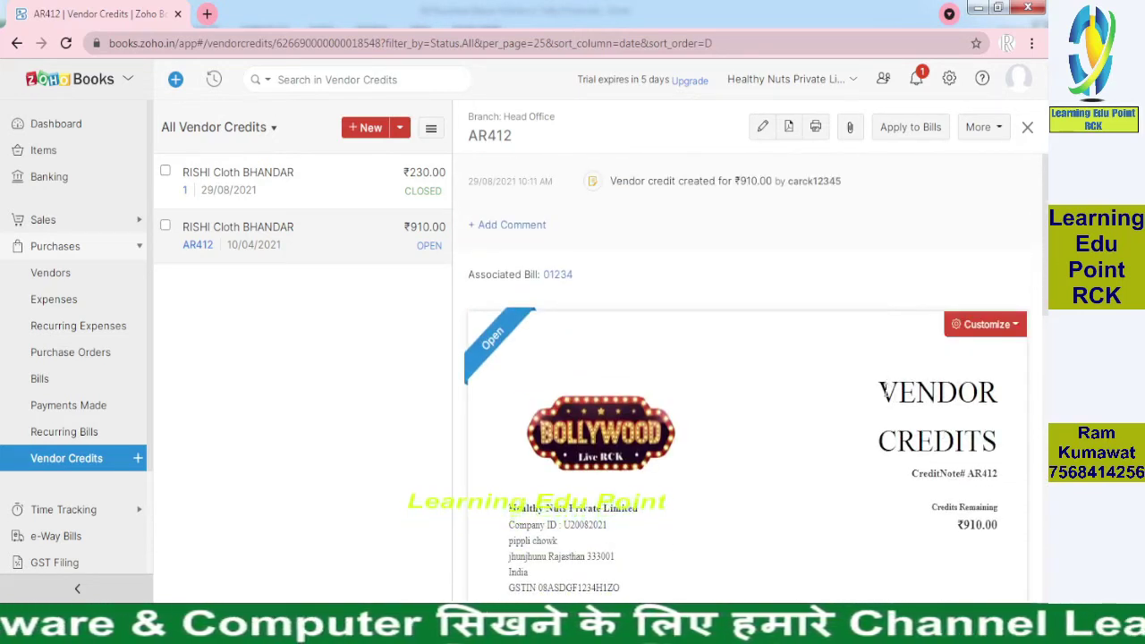
left_click_drag(881, 385, 965, 454)
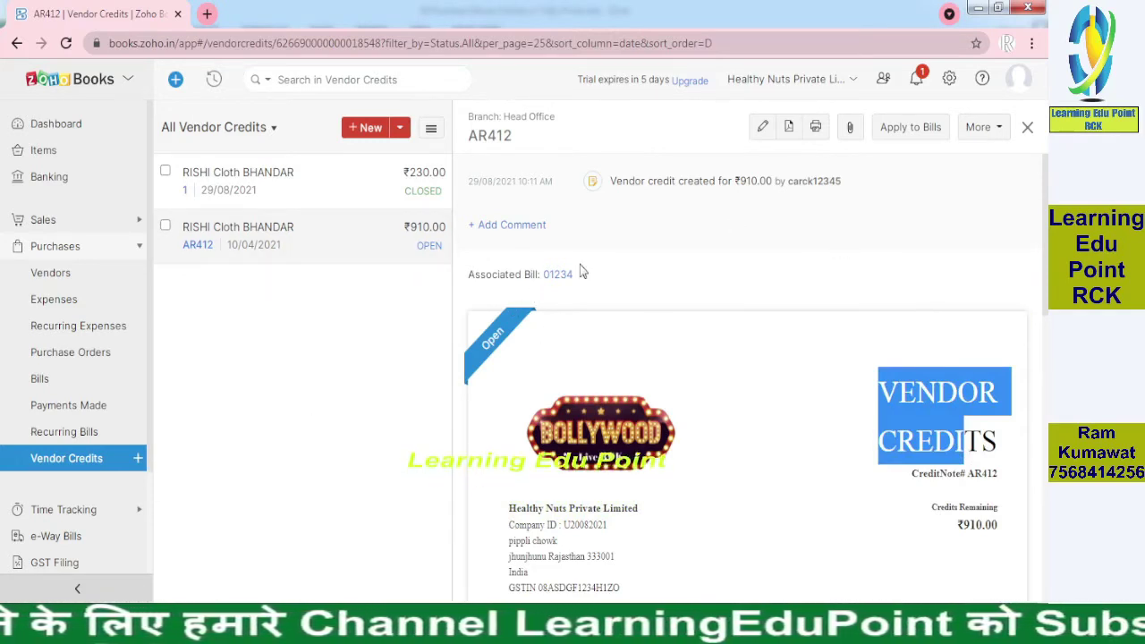
Step: Open the vendor record of RISHI Cloth BHANDAR and check its outstanding payables and unused credits
left_click(68, 273)
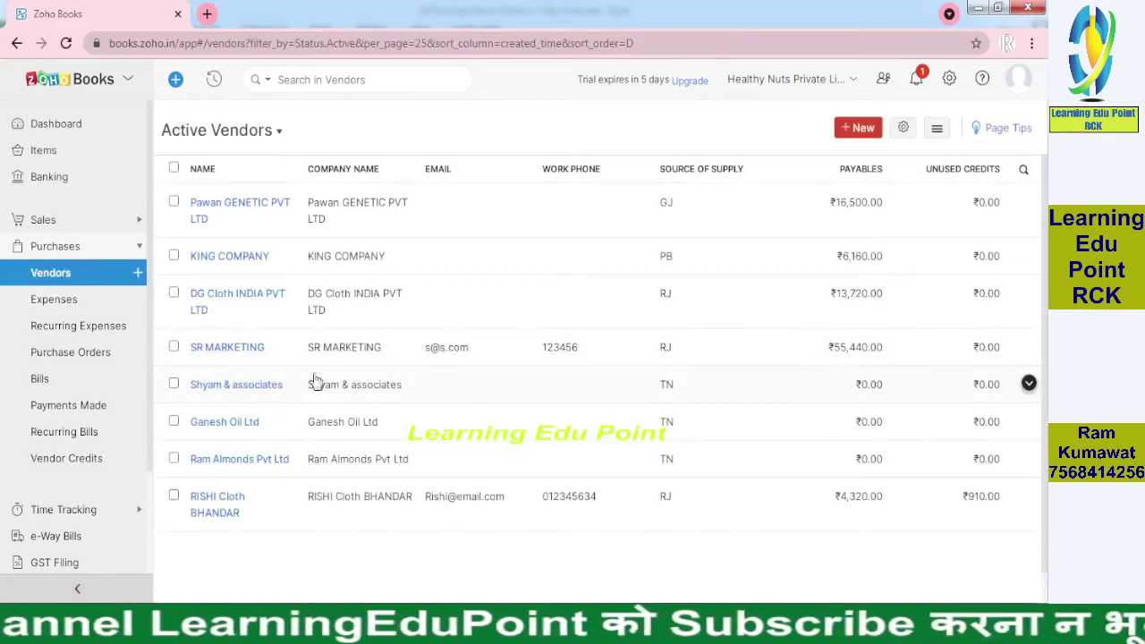
left_click(222, 504)
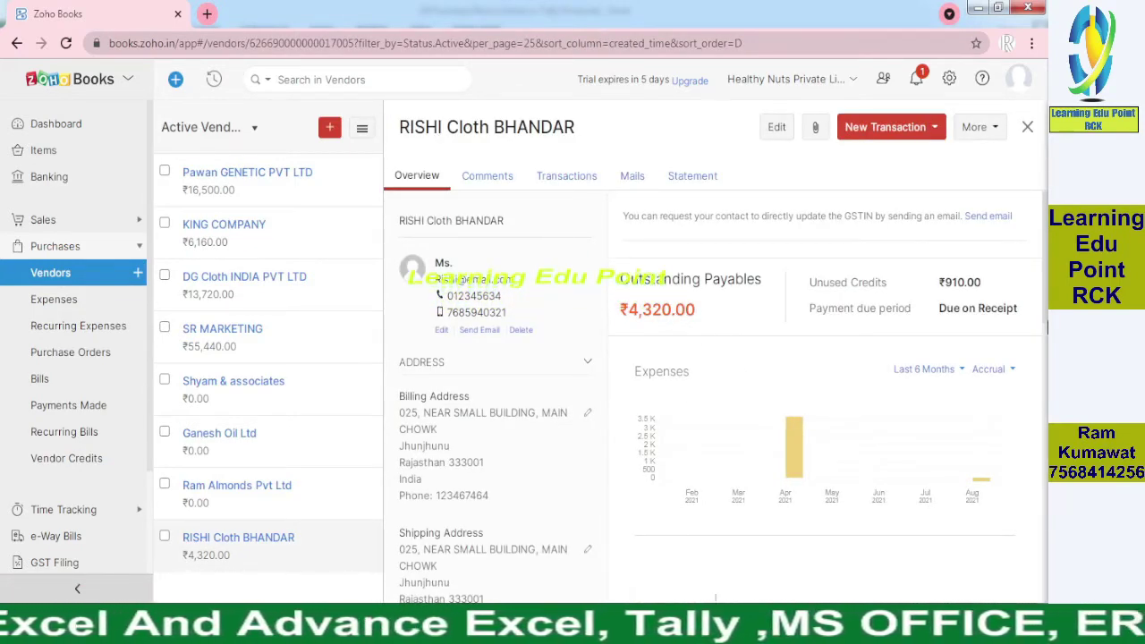
left_click_drag(810, 282, 887, 284)
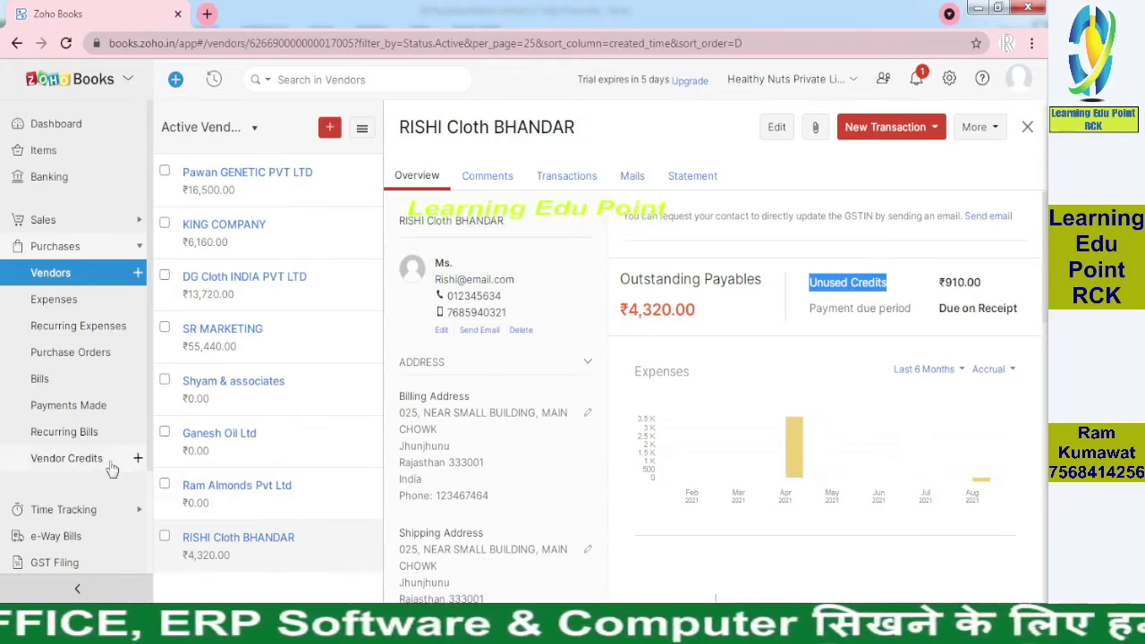
Step: Apply 910 of credit from vendor credit AR412 to bill 01234 and save the allocation
left_click(69, 457)
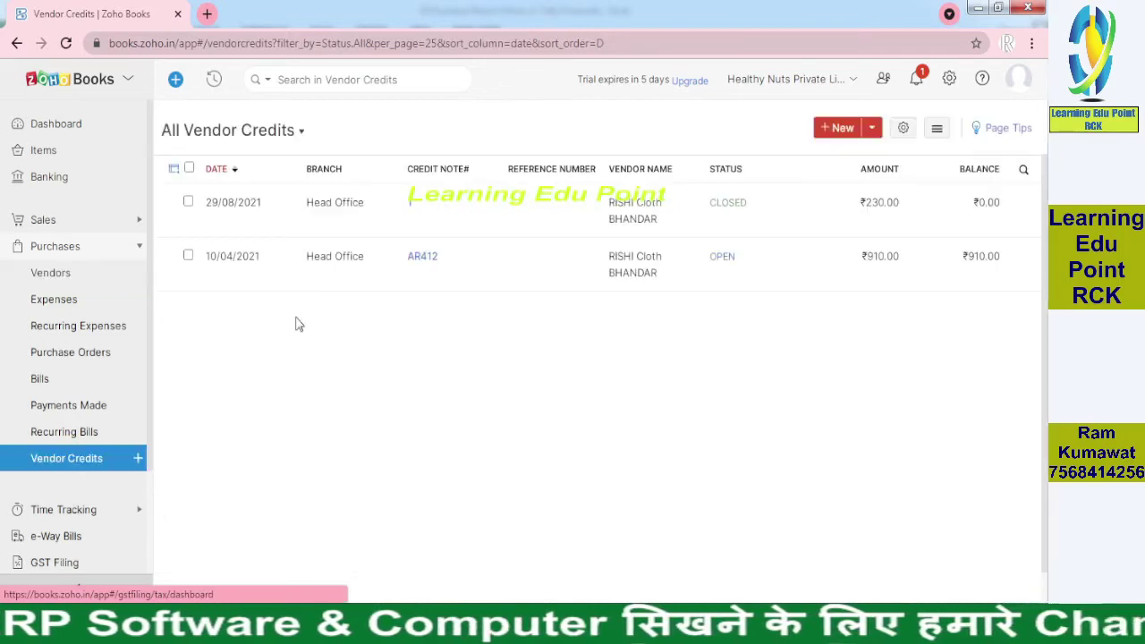
left_click(415, 260)
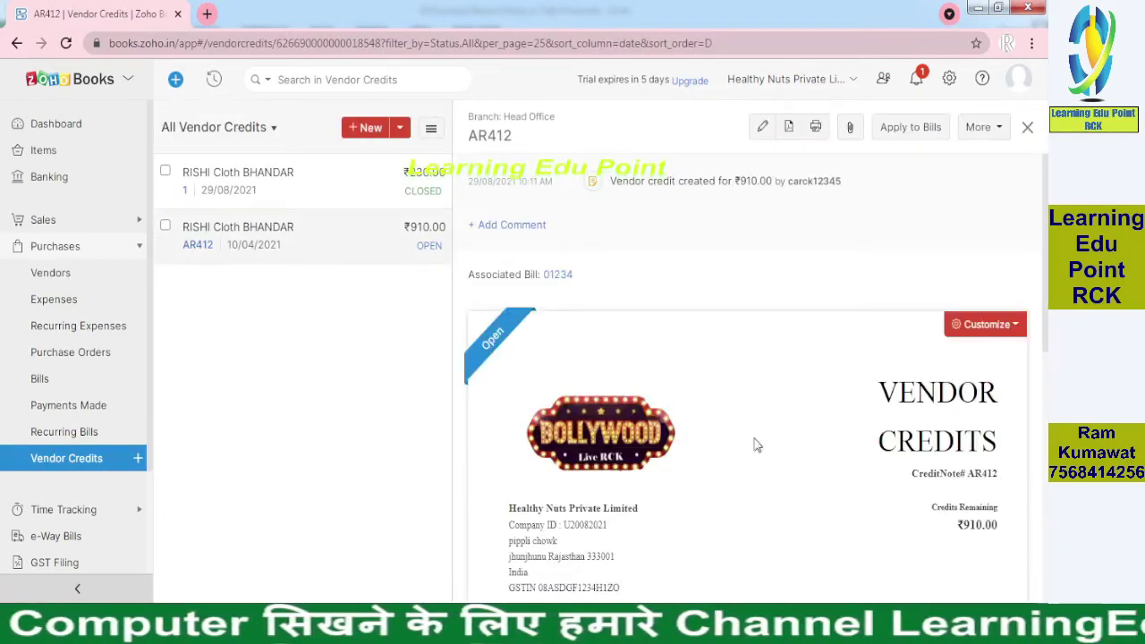
left_click(293, 249)
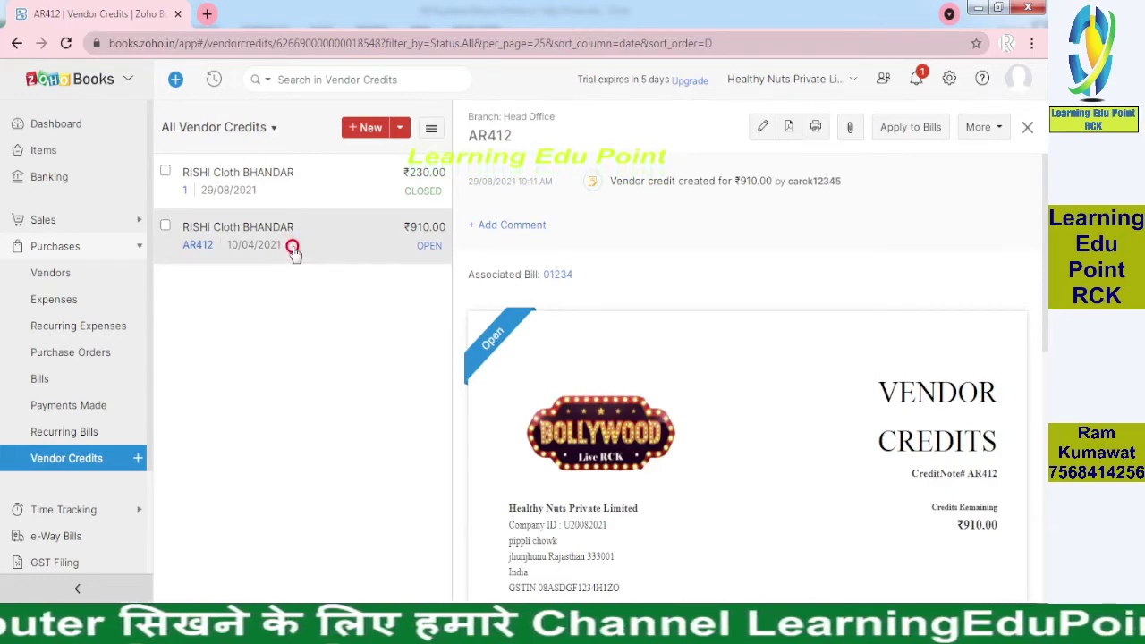
left_click(896, 132)
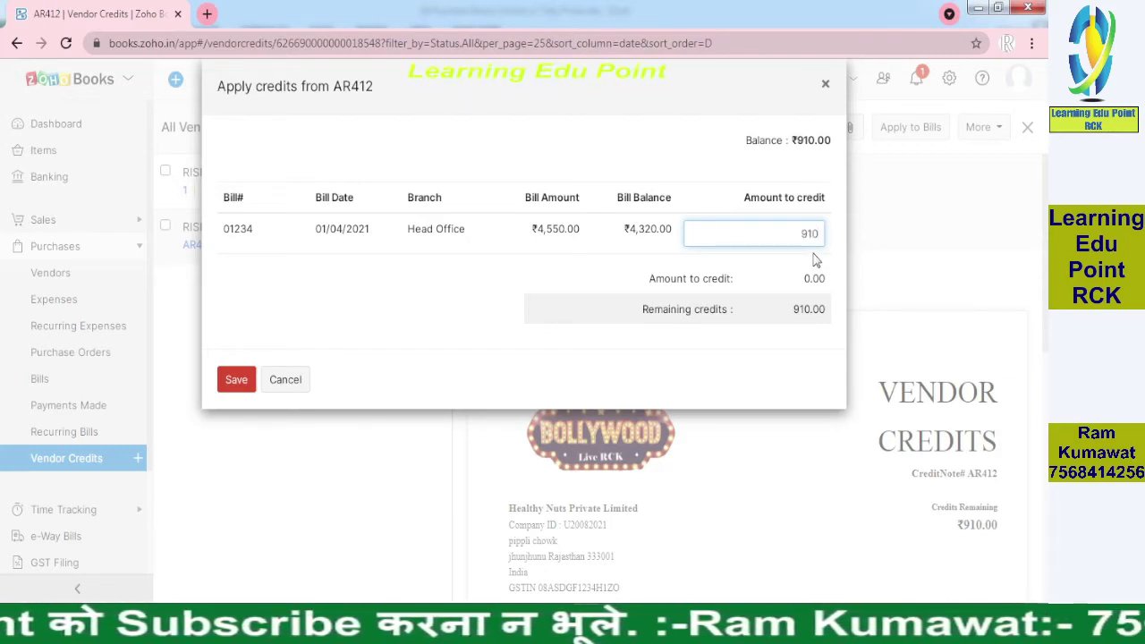
left_click(892, 313)
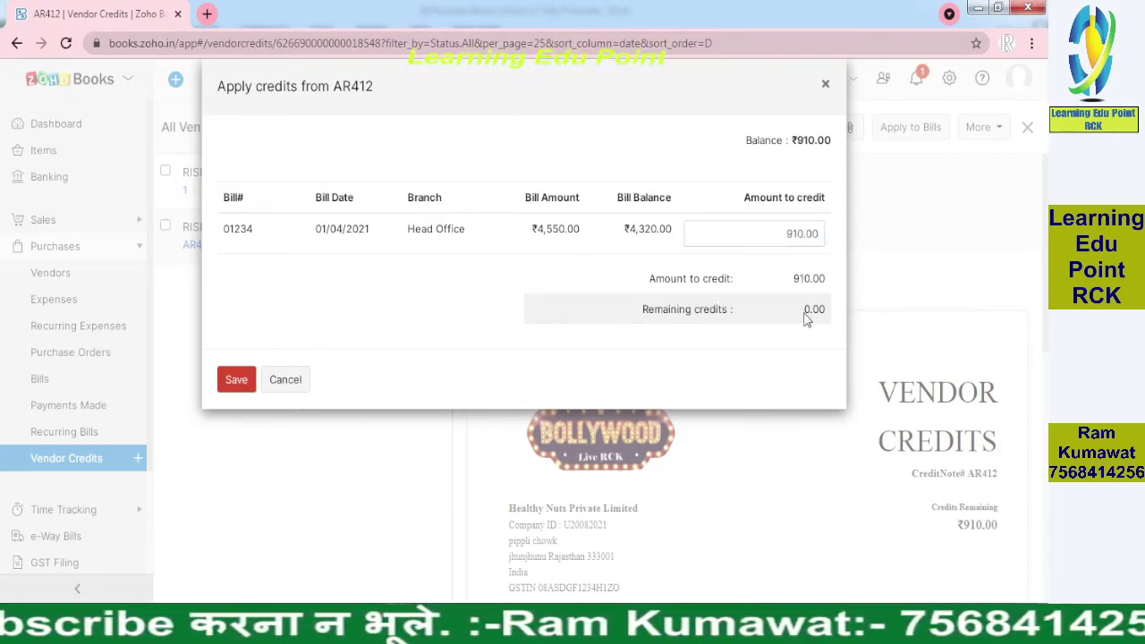
left_click(235, 381)
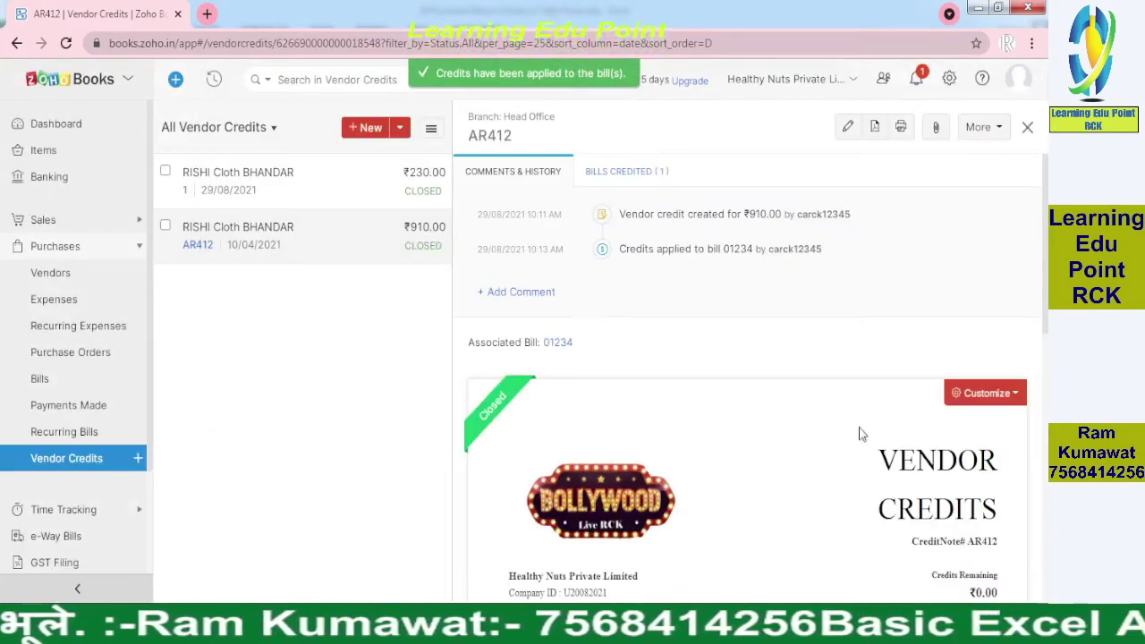
Step: Review the history of vendor credit AR412 and check the payables and unused credits of RISHI Cloth BHANDAR
scroll(895, 403, "down", 1)
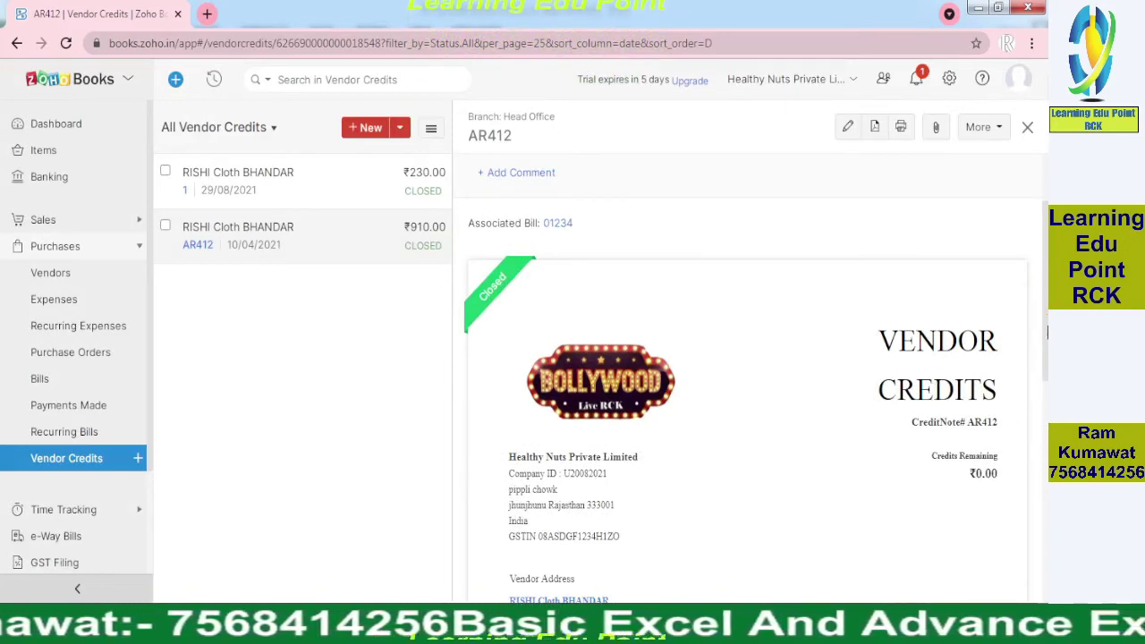
left_click_drag(1047, 332, 1048, 275)
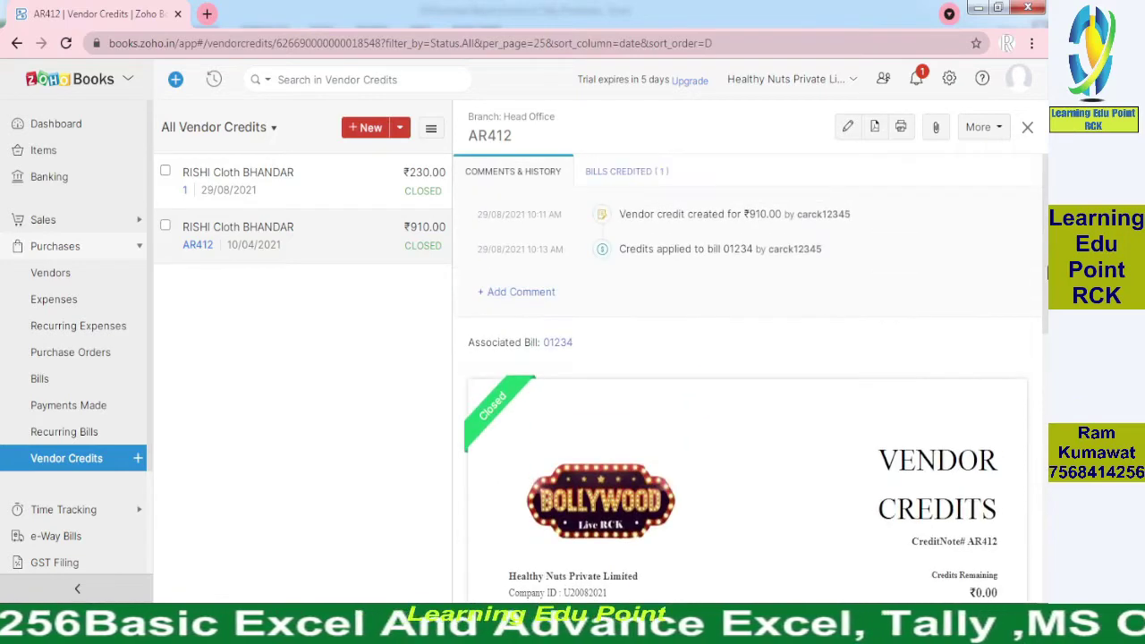
left_click(49, 277)
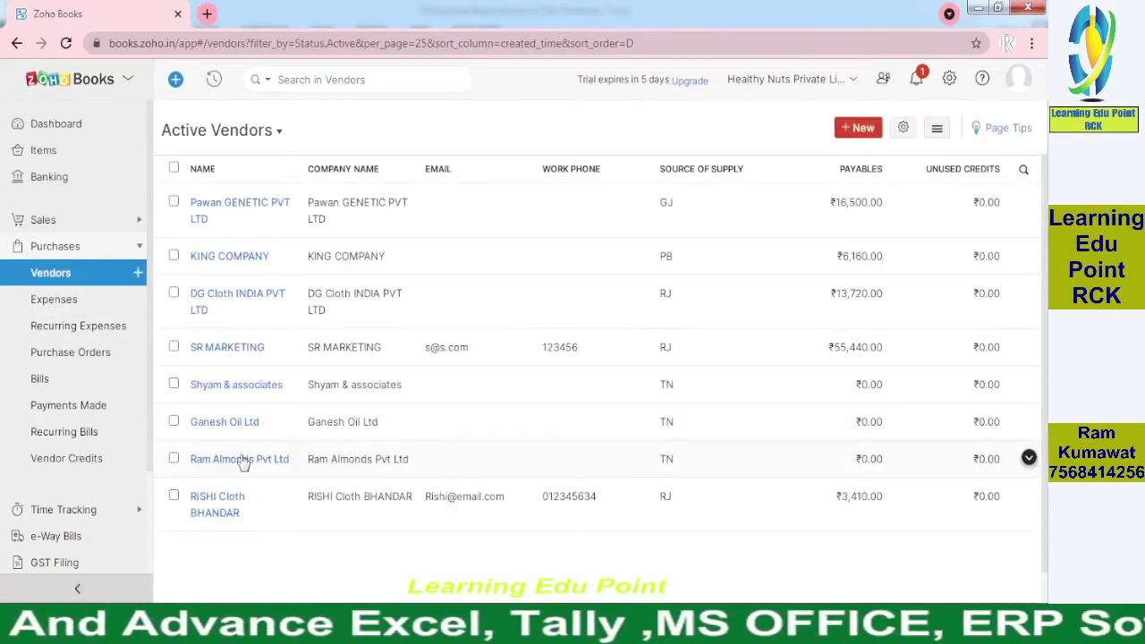
left_click(213, 505)
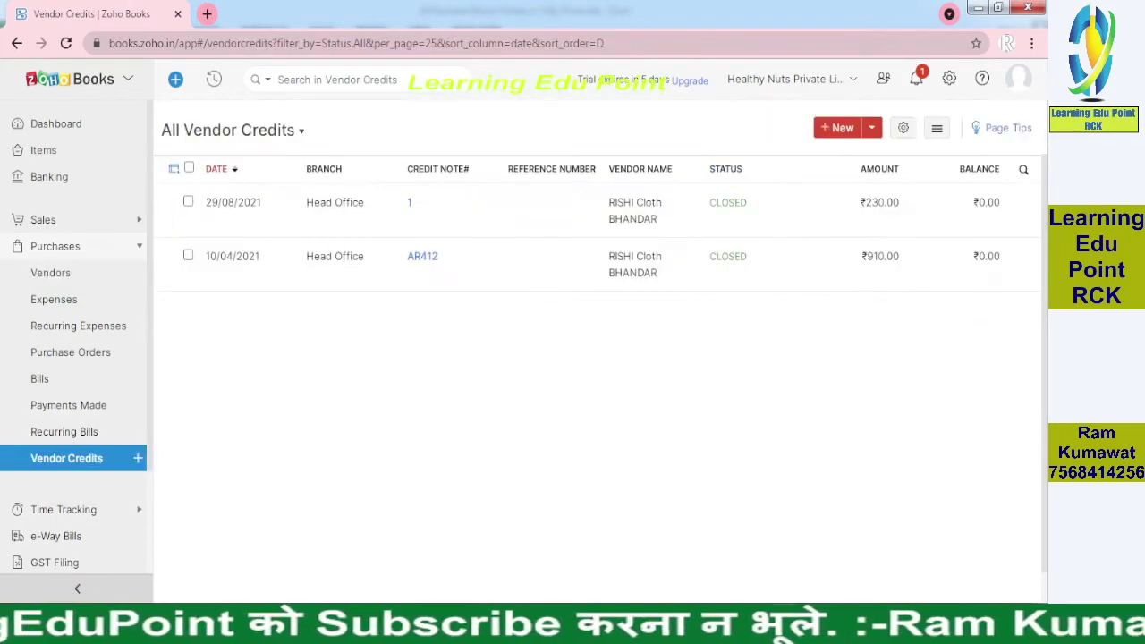
Step: Switch to the Excel workbook and examine the first credit note's GST rates and the DG Cloth INDIA PVT LTD credit note details
left_click(591, 528)
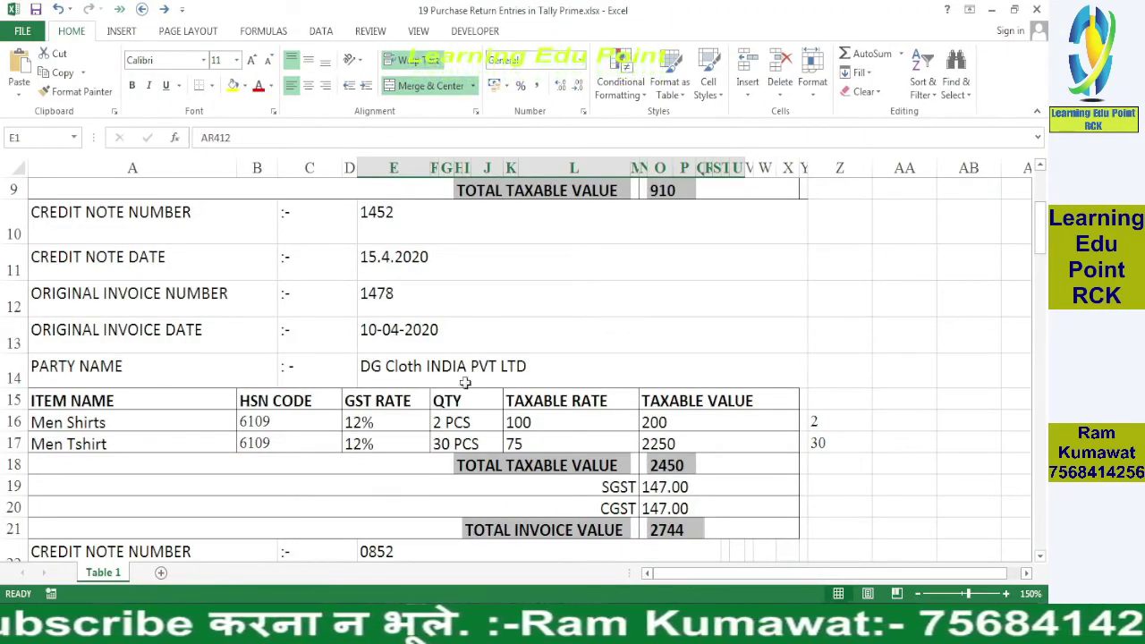
left_click_drag(1041, 243, 1040, 229)
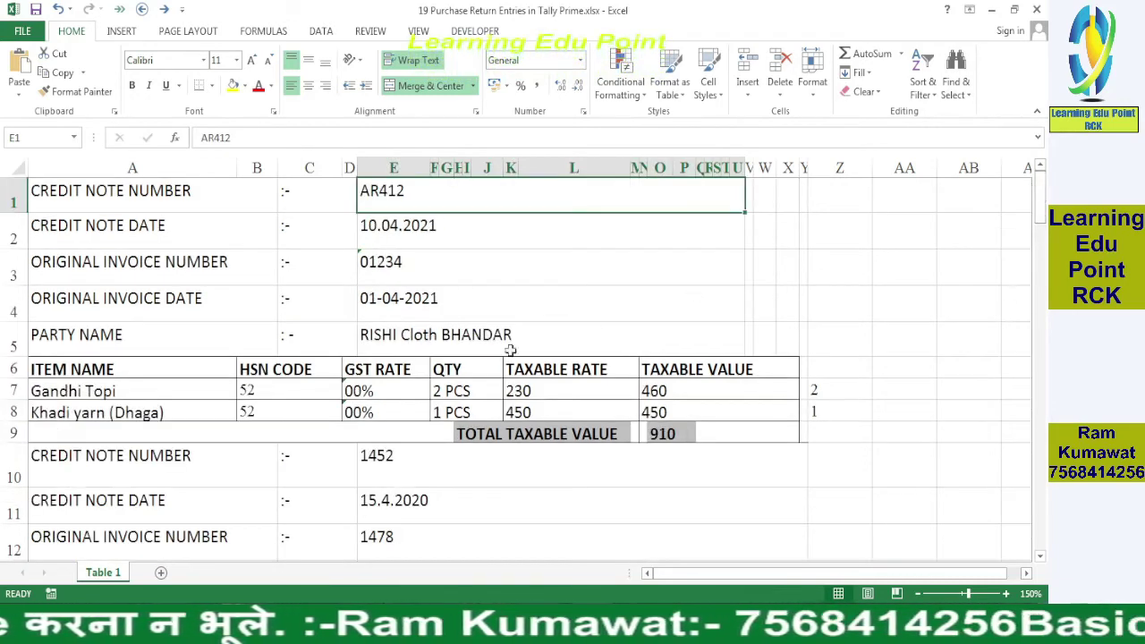
left_click_drag(394, 388, 390, 410)
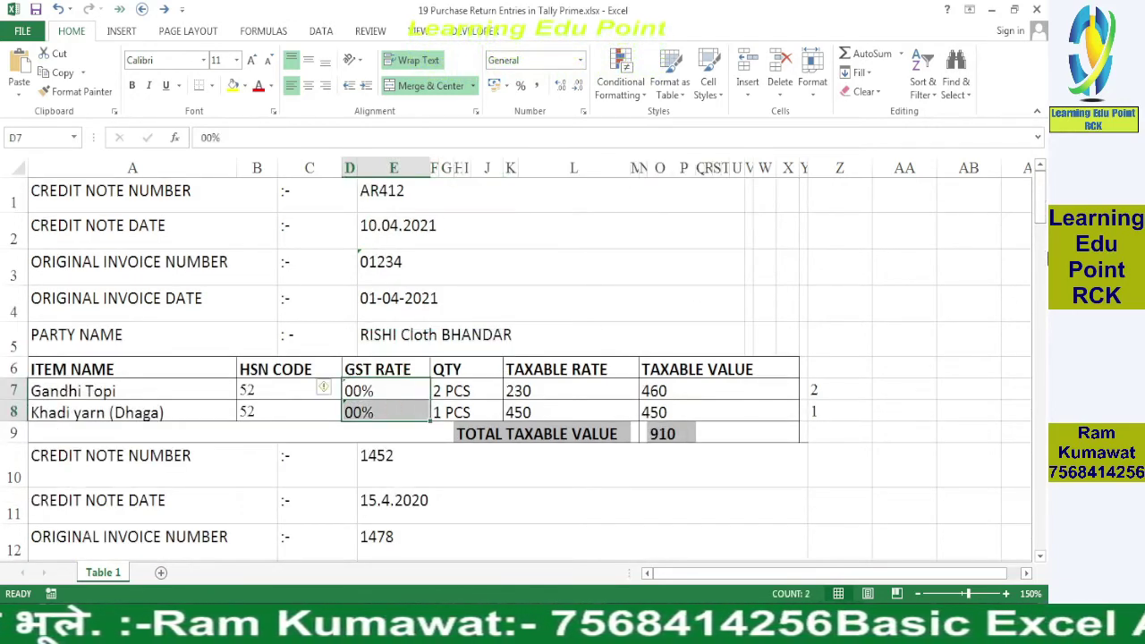
mouse_move(1038, 220)
left_mouse_down()
mouse_move(1035, 244)
mouse_move(1028, 230)
left_mouse_up()
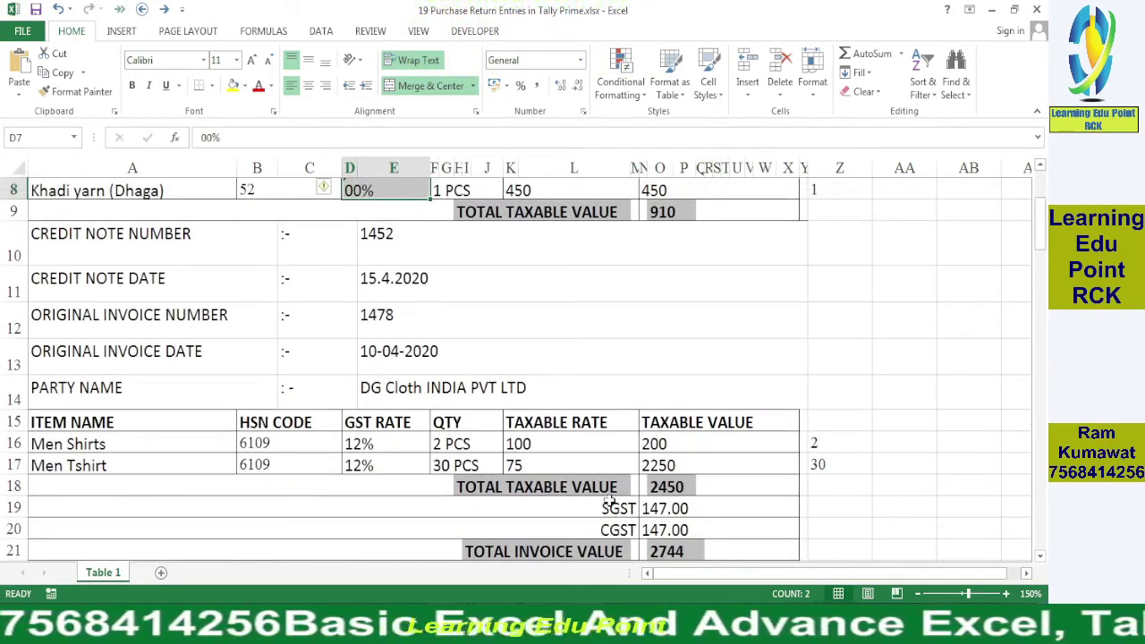
left_click_drag(117, 238, 627, 552)
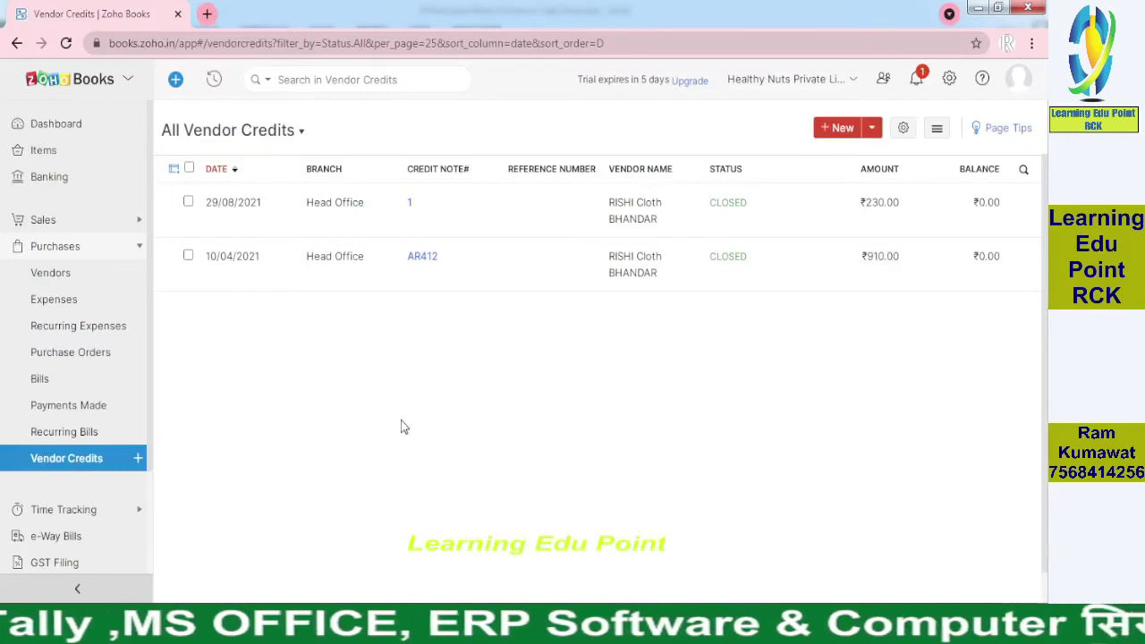
key("alt+Tab")
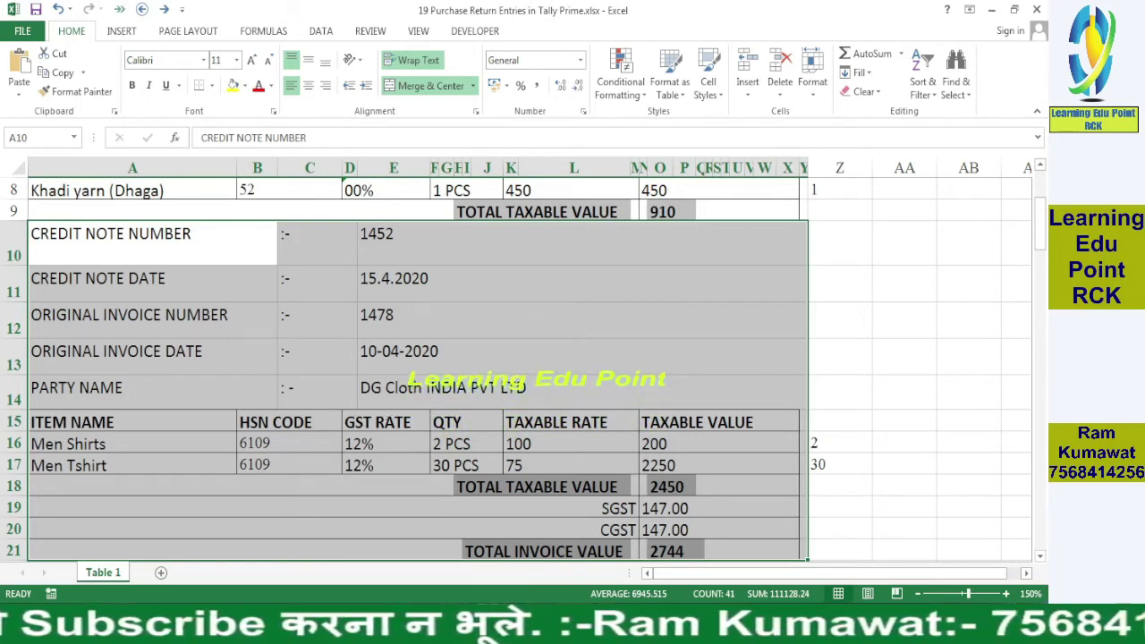
Step: Switch back to Zoho Books and create a new vendor credit for the vendor DG Cloth INDIA PVT LTD
mouse_move(448, 631)
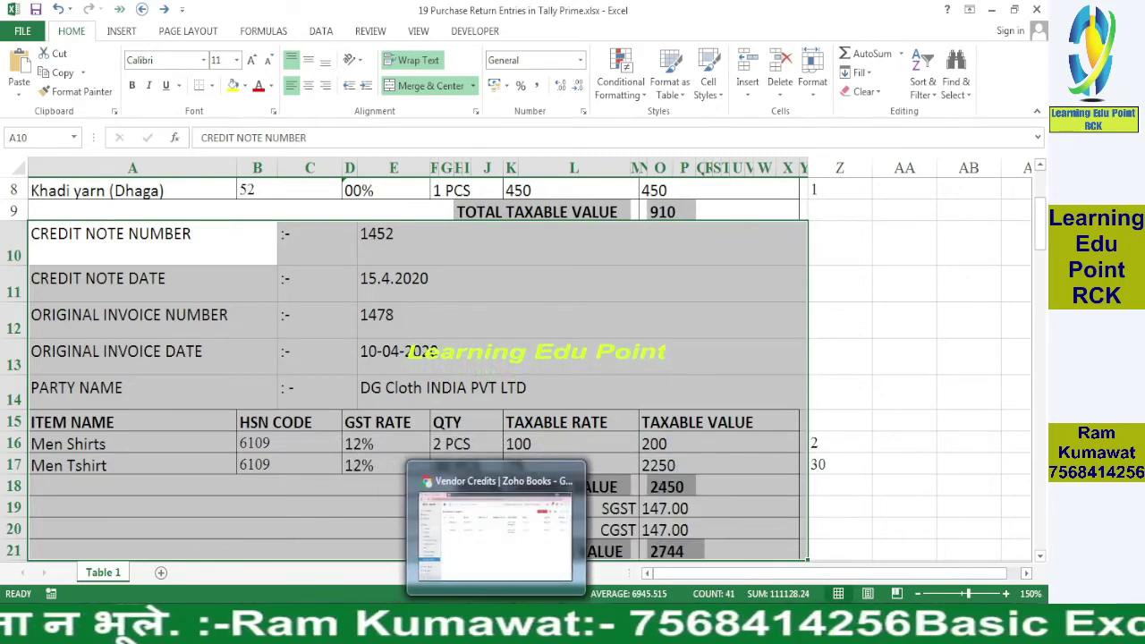
left_click(464, 528)
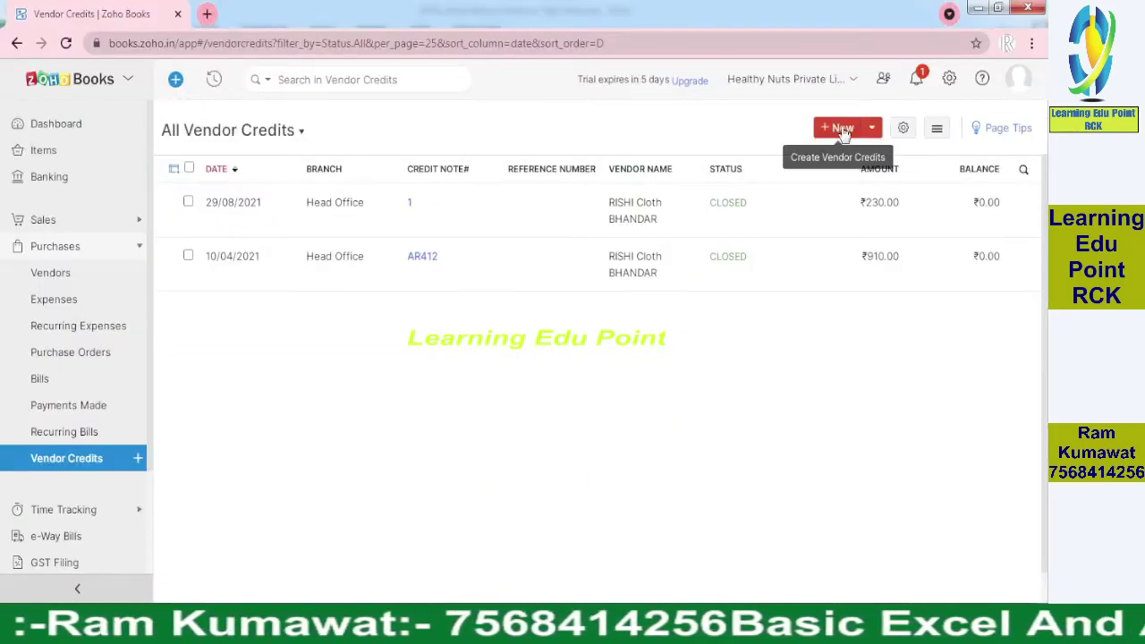
left_click(841, 131)
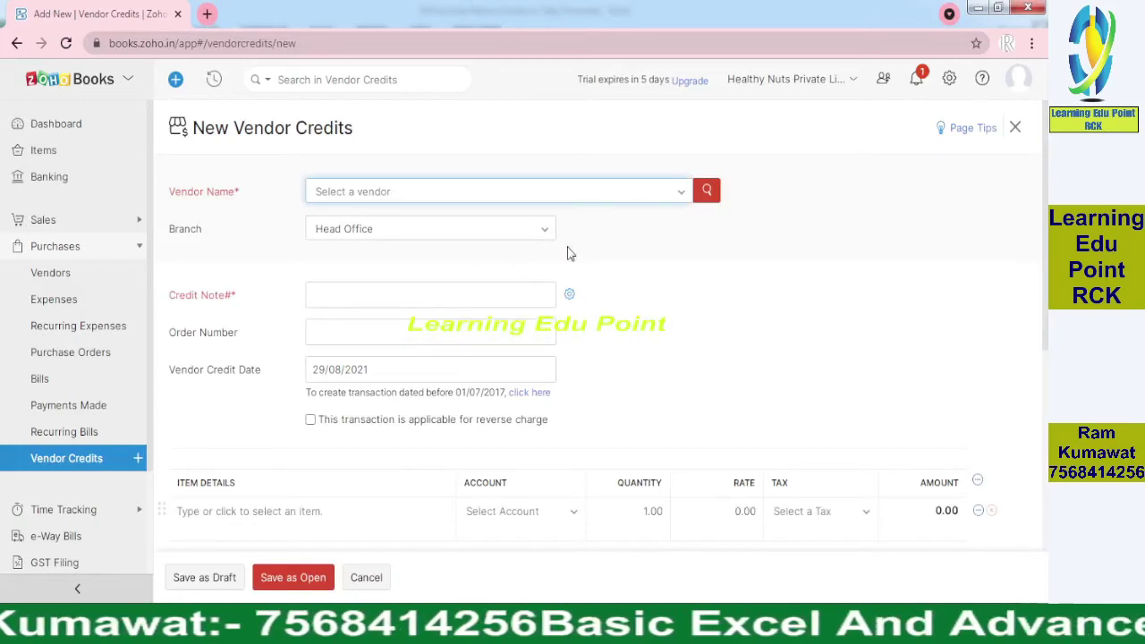
left_click_drag(231, 129, 295, 131)
left_click(644, 190)
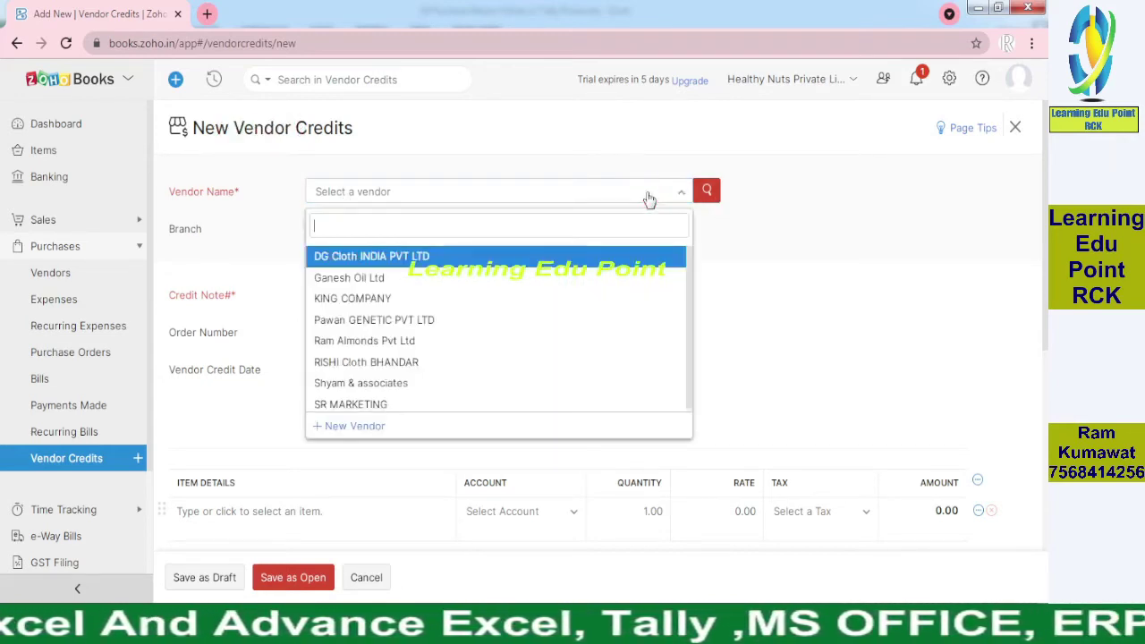
left_click(487, 258)
Step: Check the original invoice number in the Excel workbook and link the vendor credit to bill 1478
key("alt+Tab")
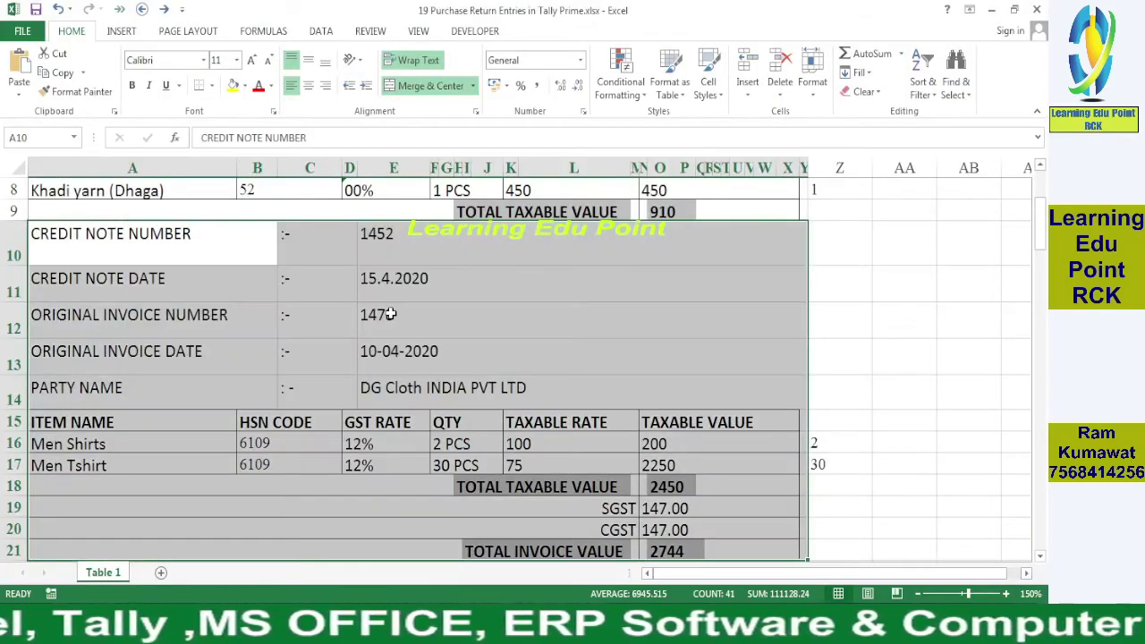
key("alt+Tab")
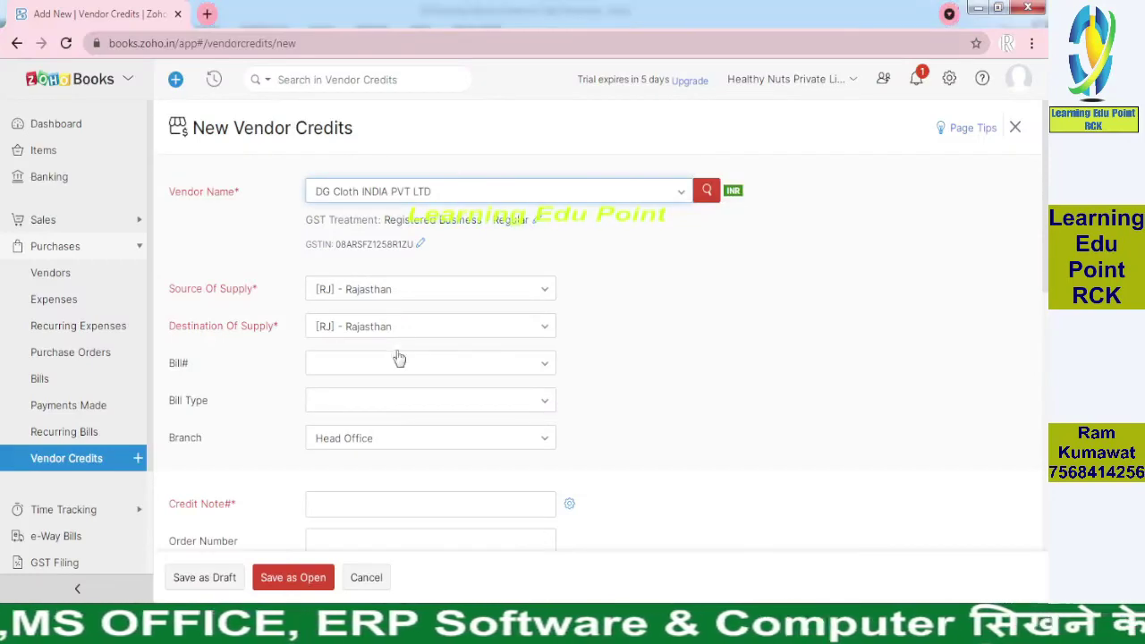
key("alt+Tab")
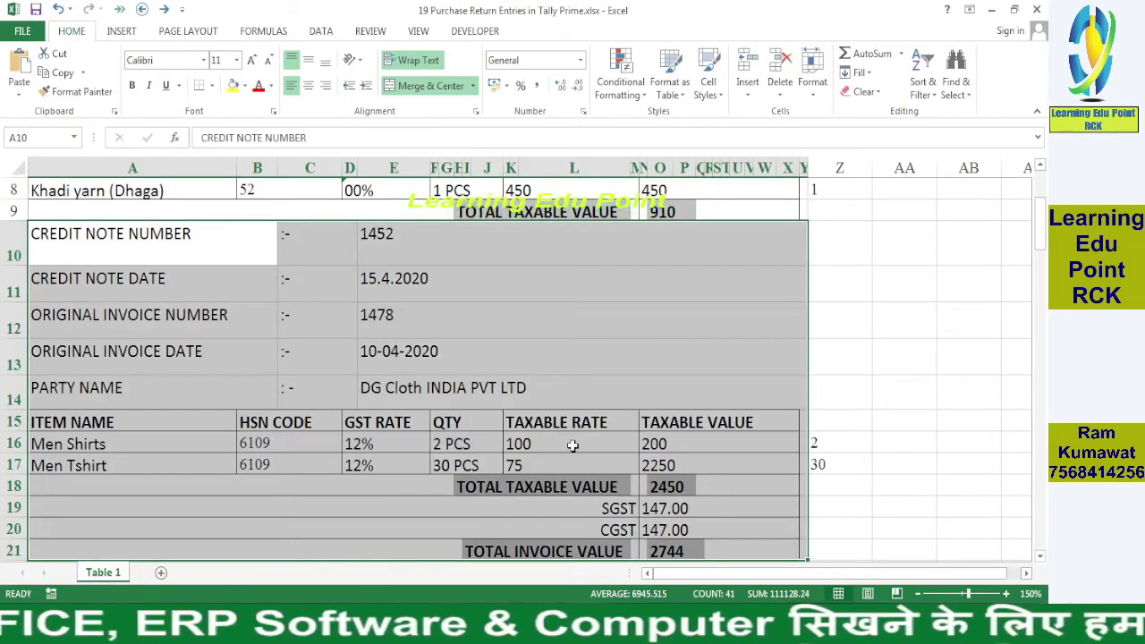
key("alt+Tab")
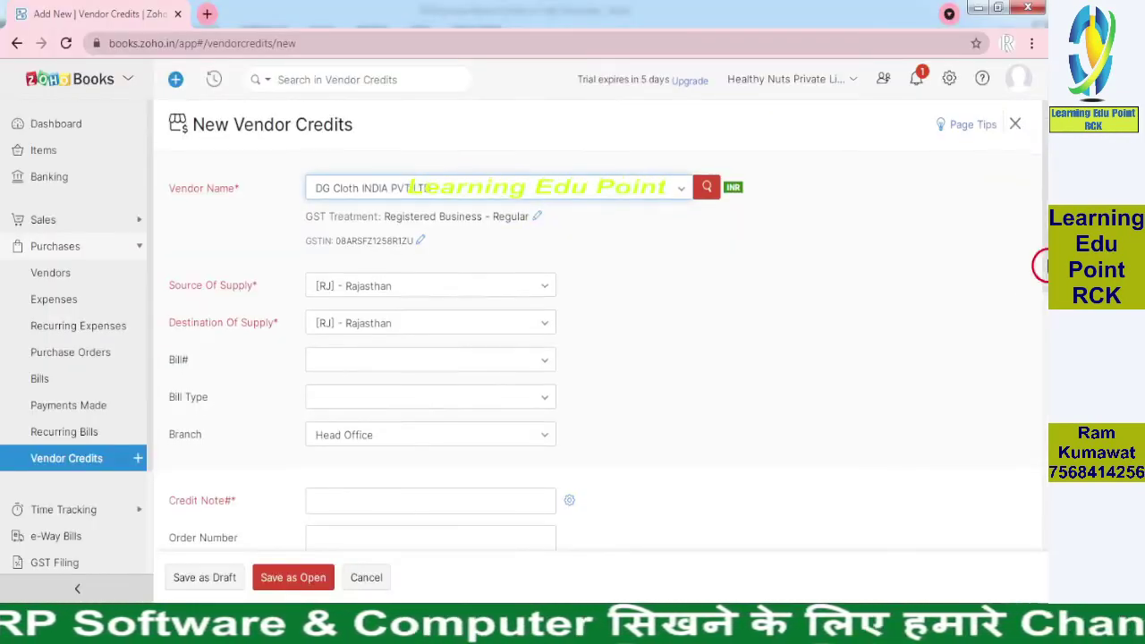
scroll(623, 299, "down", 2)
left_click(543, 199)
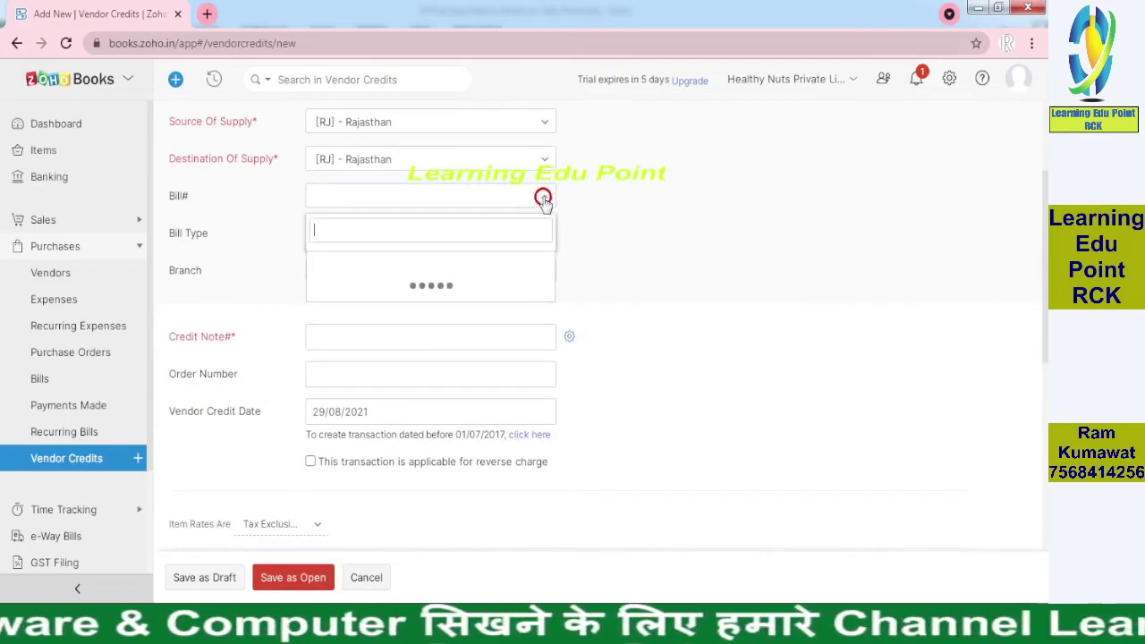
left_click(388, 262)
key("alt+Tab")
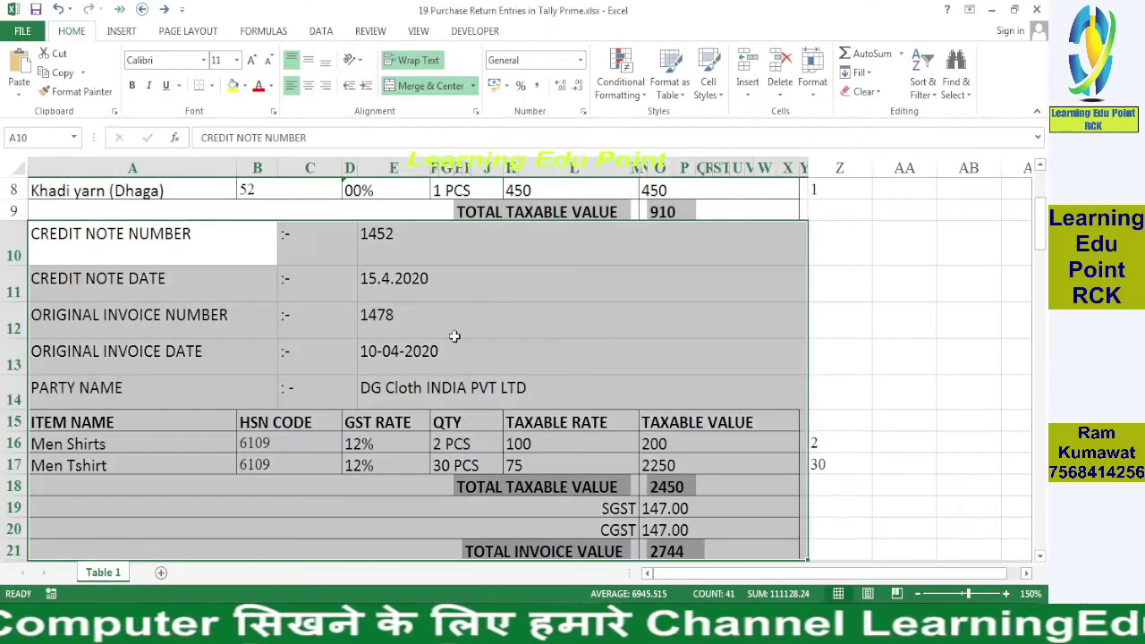
key("alt+Tab")
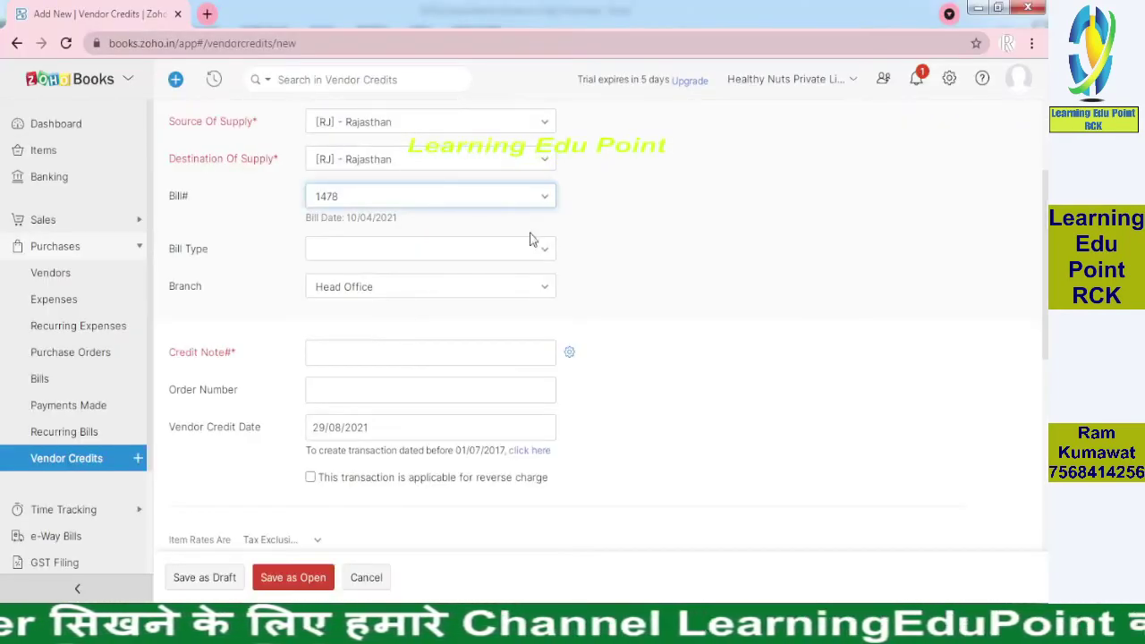
Step: Set the bill type to Registered and enter the credit note number 1452 from the Excel workbook
left_click(542, 262)
left_click(340, 318)
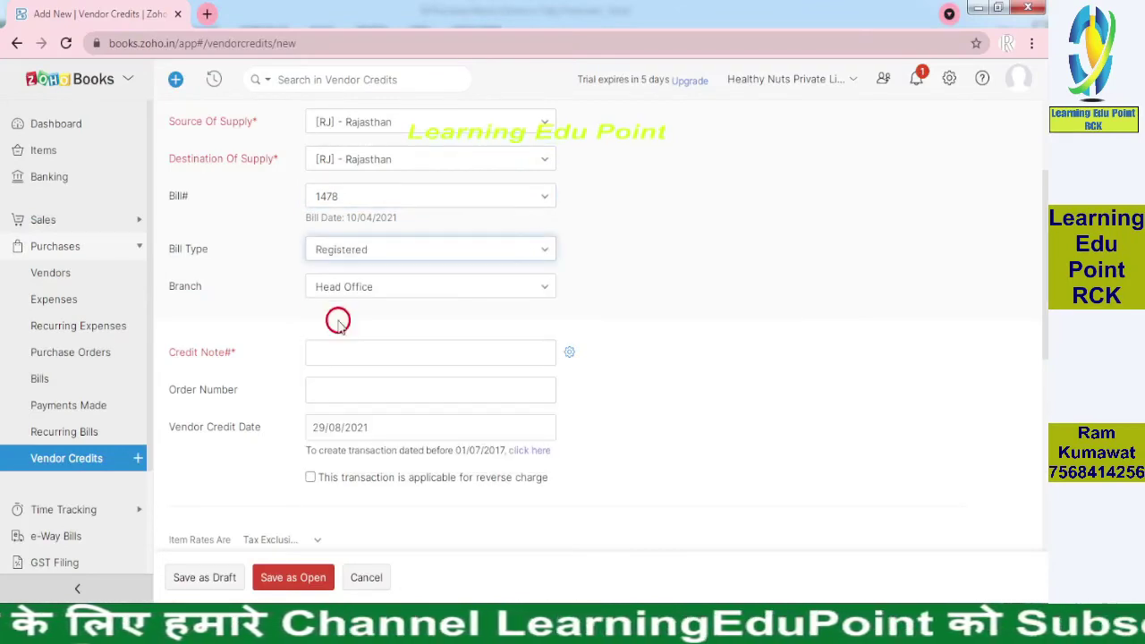
scroll(1047, 309, "down", 2)
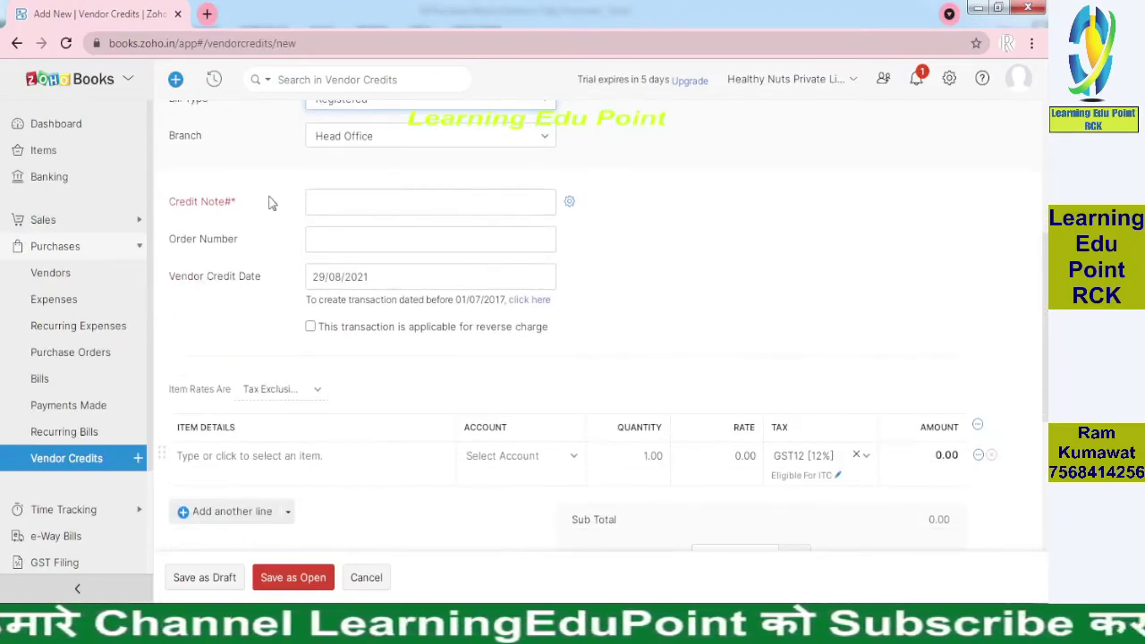
key("alt+Tab")
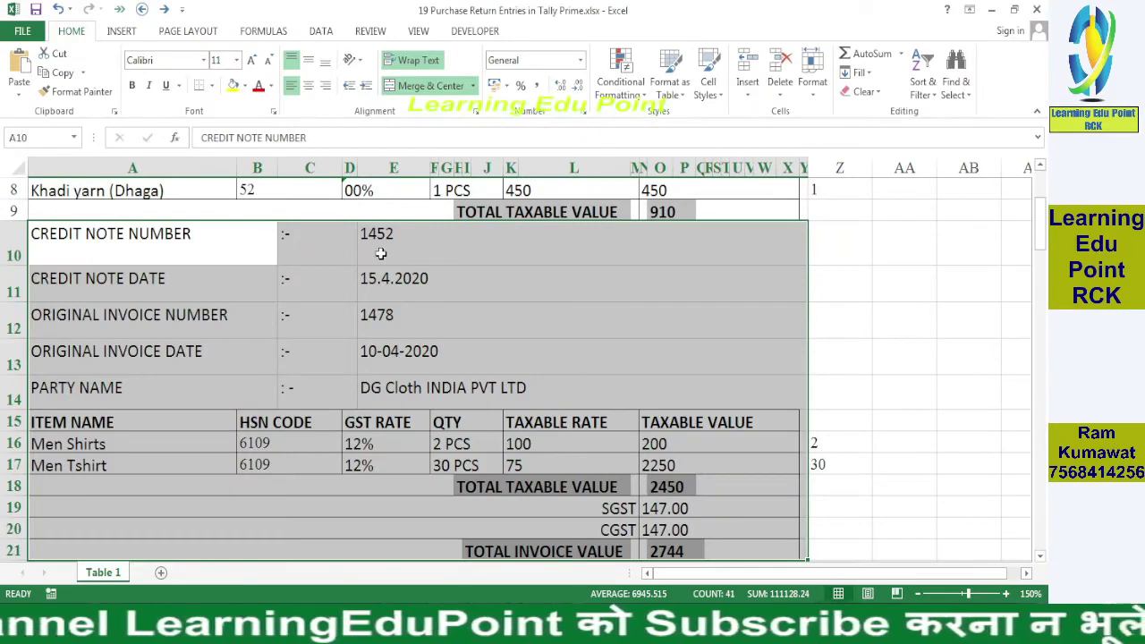
key("alt+Tab")
left_click(370, 207)
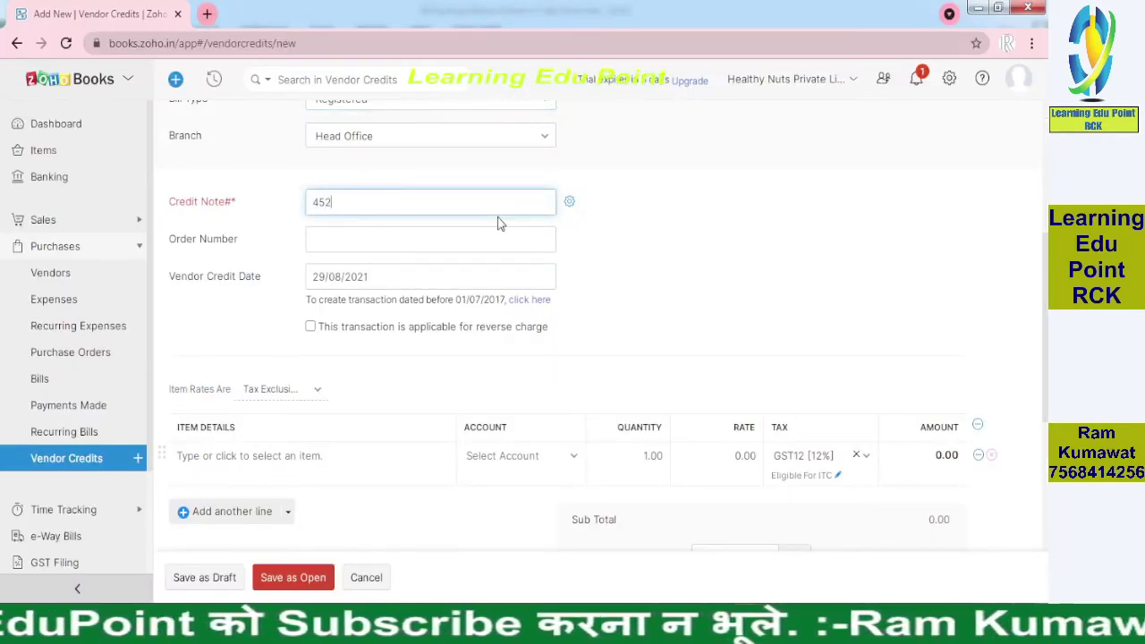
key("BackSpace")
key("BackSpace")
key("BackSpace")
type("1452")
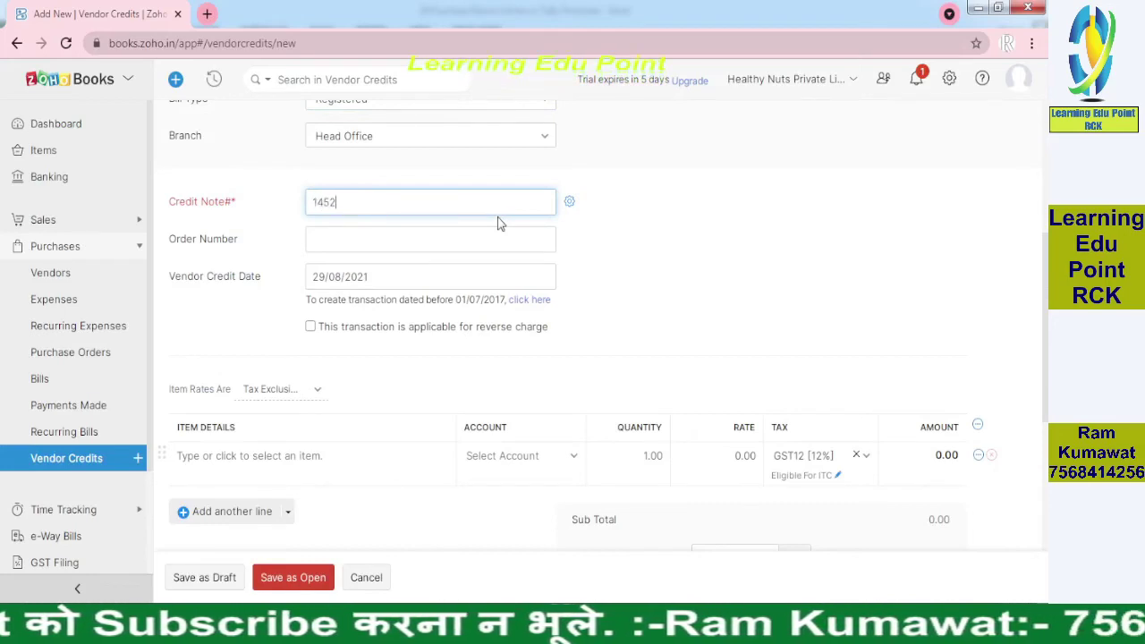
left_click(670, 349)
Step: Switch to the Excel workbook and change the DG Cloth INDIA PVT LTD credit note date to 15.4.2021
key("alt+Tab")
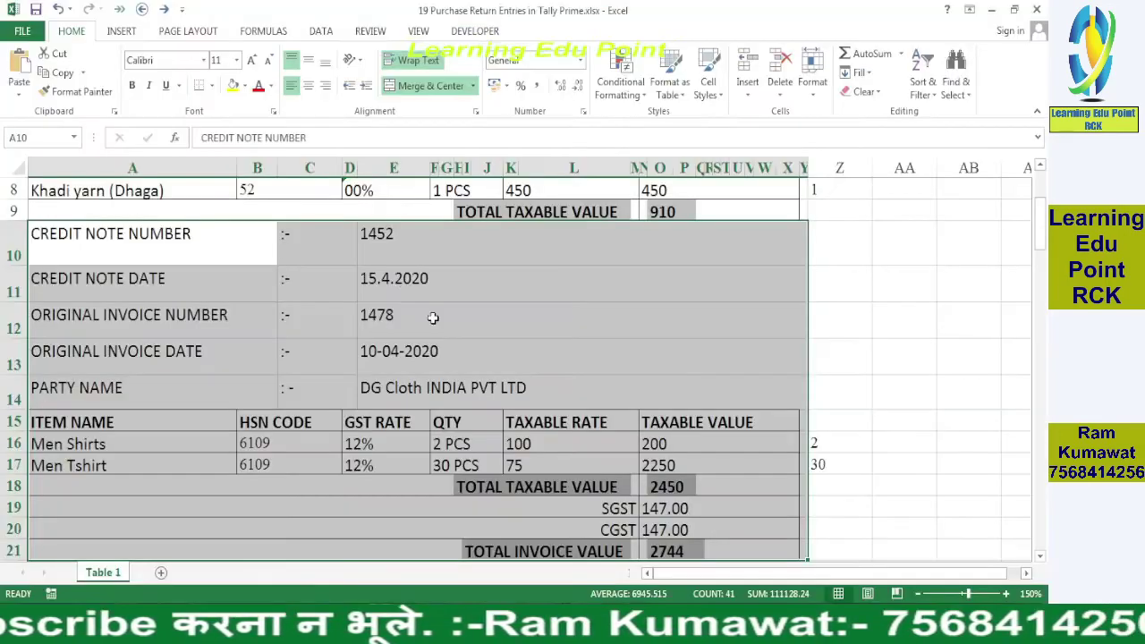
double_click(444, 277)
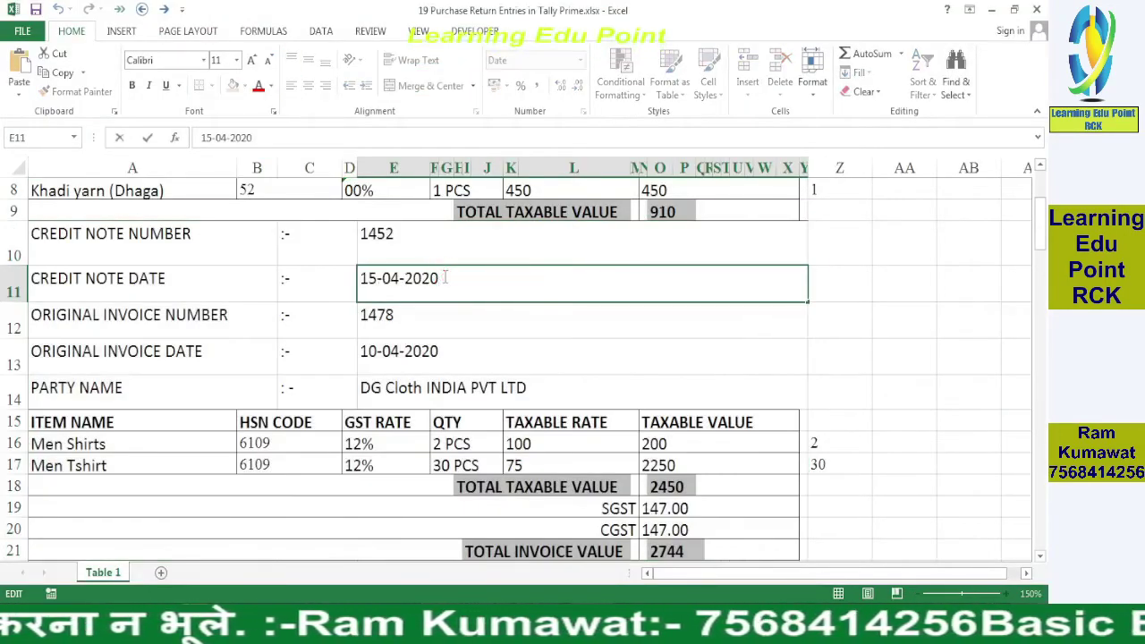
key("BackSpace")
left_click(889, 363)
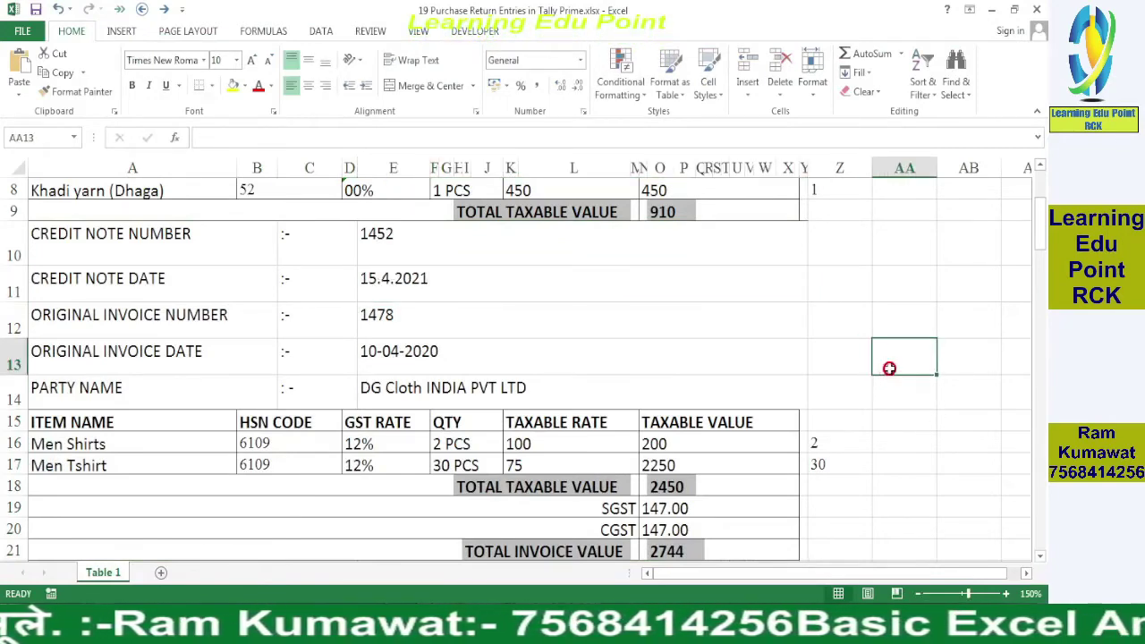
Step: Switch back to Zoho Books and set the vendor credit date to 15/04/2021
key("alt+Tab")
left_click(326, 276)
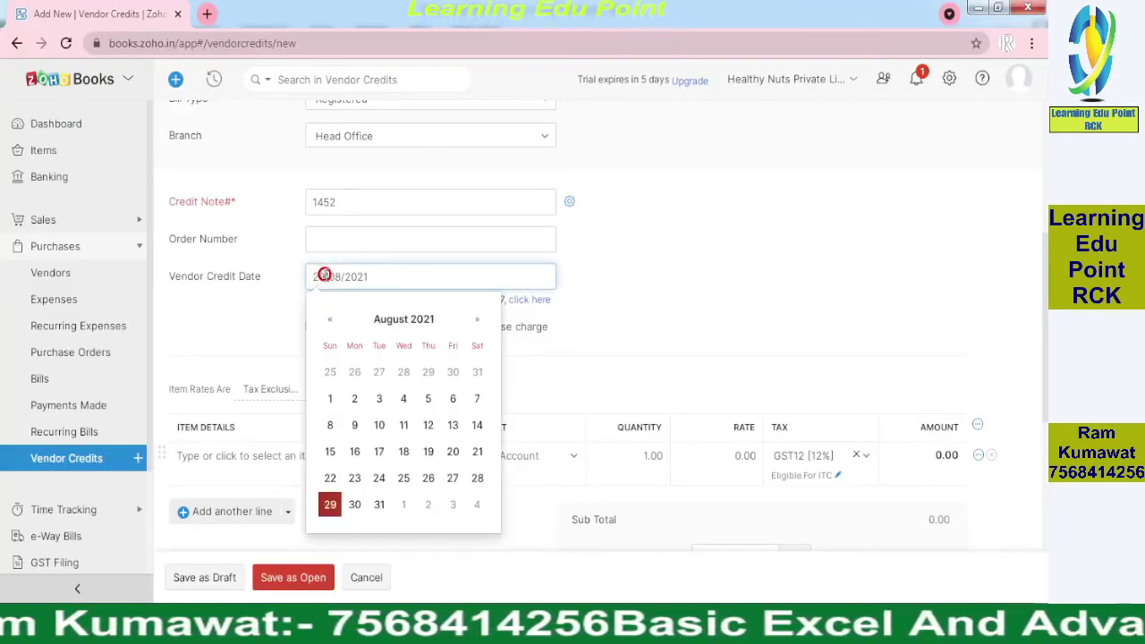
key("BackSpace")
key("BackSpace")
type("15")
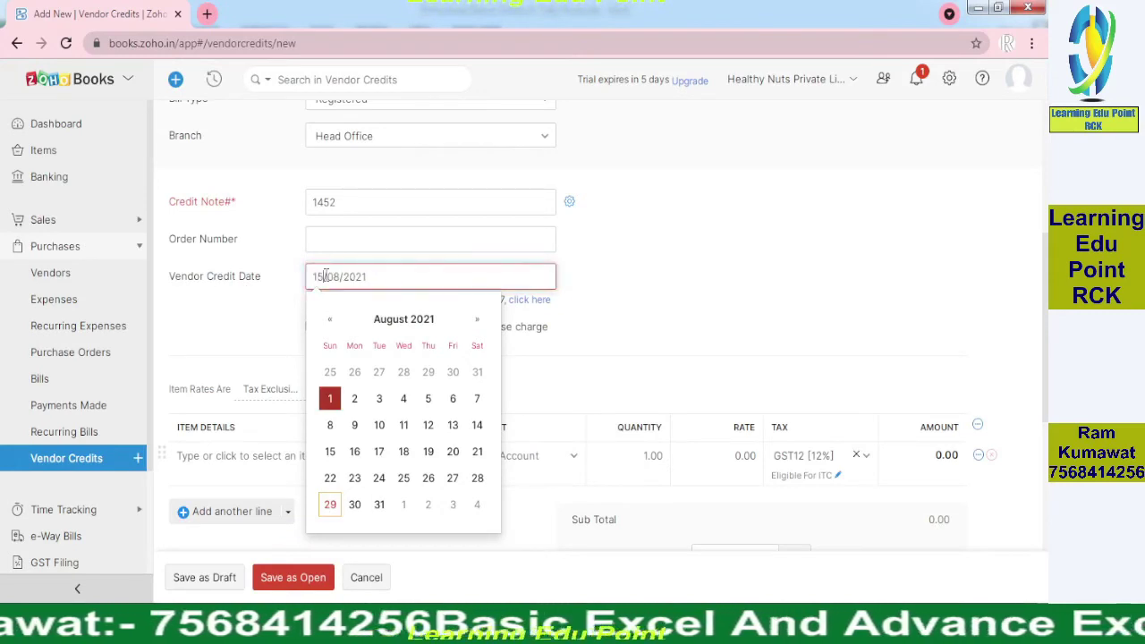
key("Right")
key("Right")
key("Right")
key("BackSpace")
type("4")
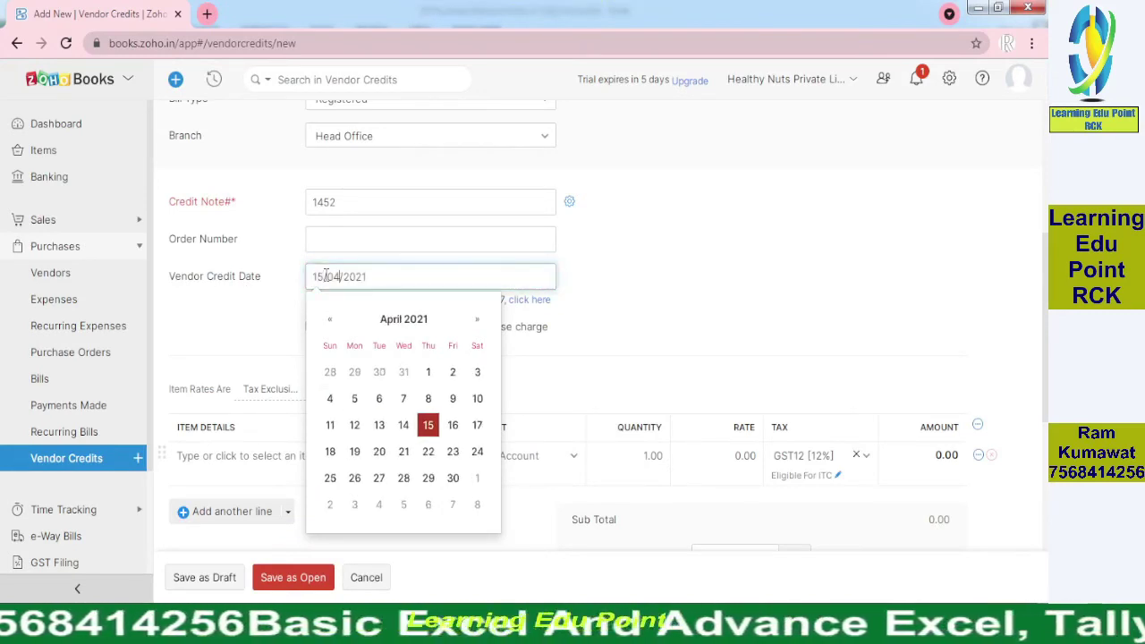
left_click(782, 286)
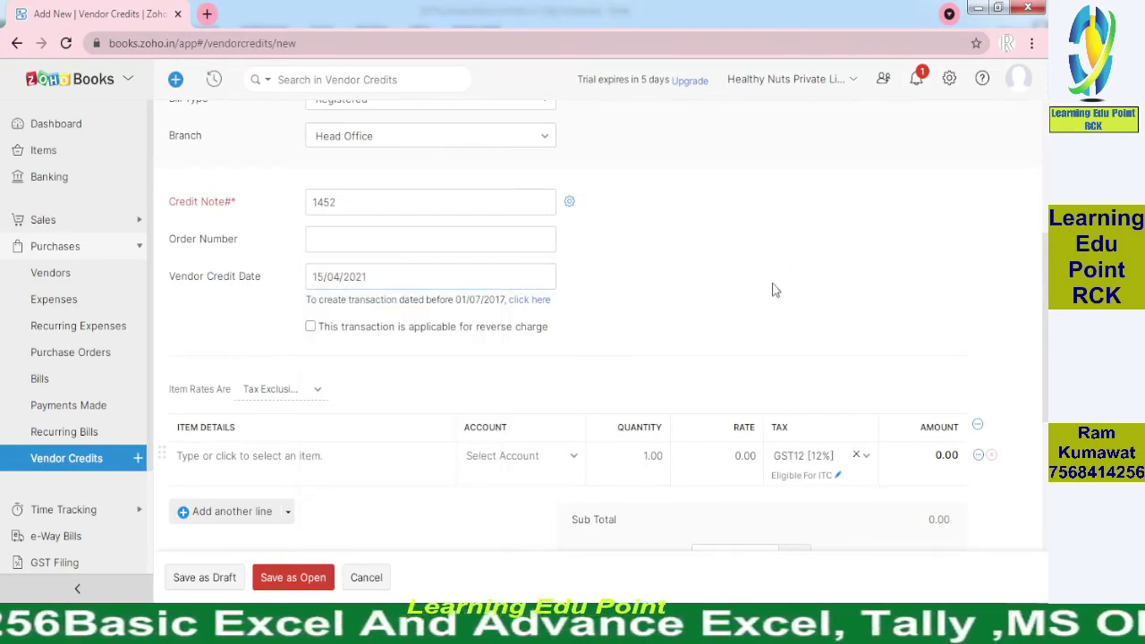
Step: Check the item names in the Excel workbook and add Men Shirts as the first line item
left_click_drag(1046, 317, 1048, 385)
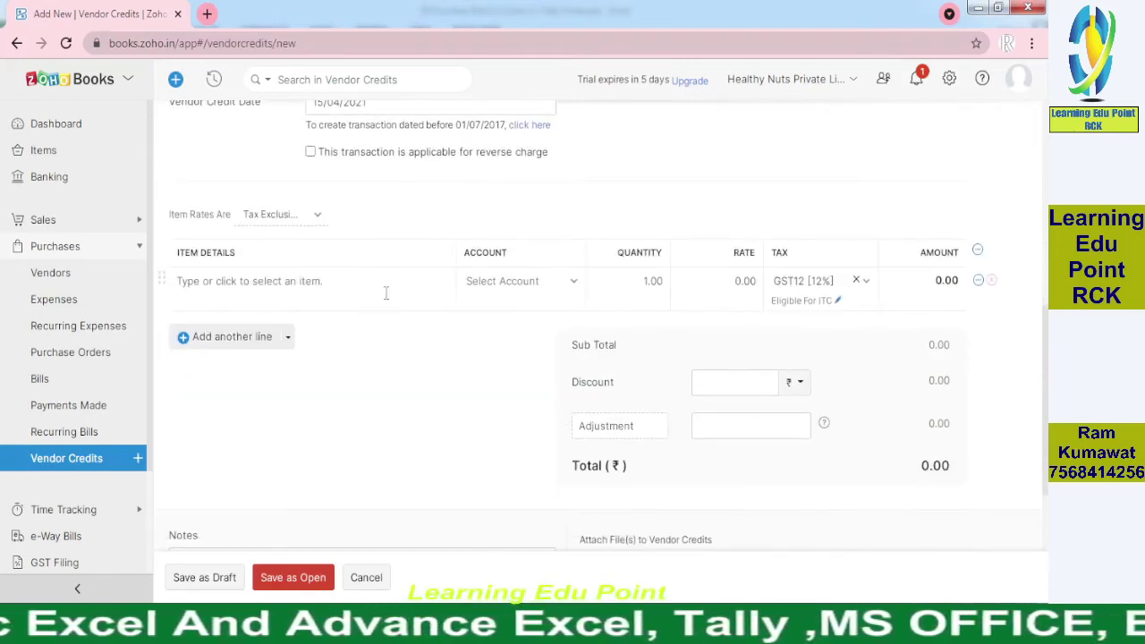
key("alt+Tab")
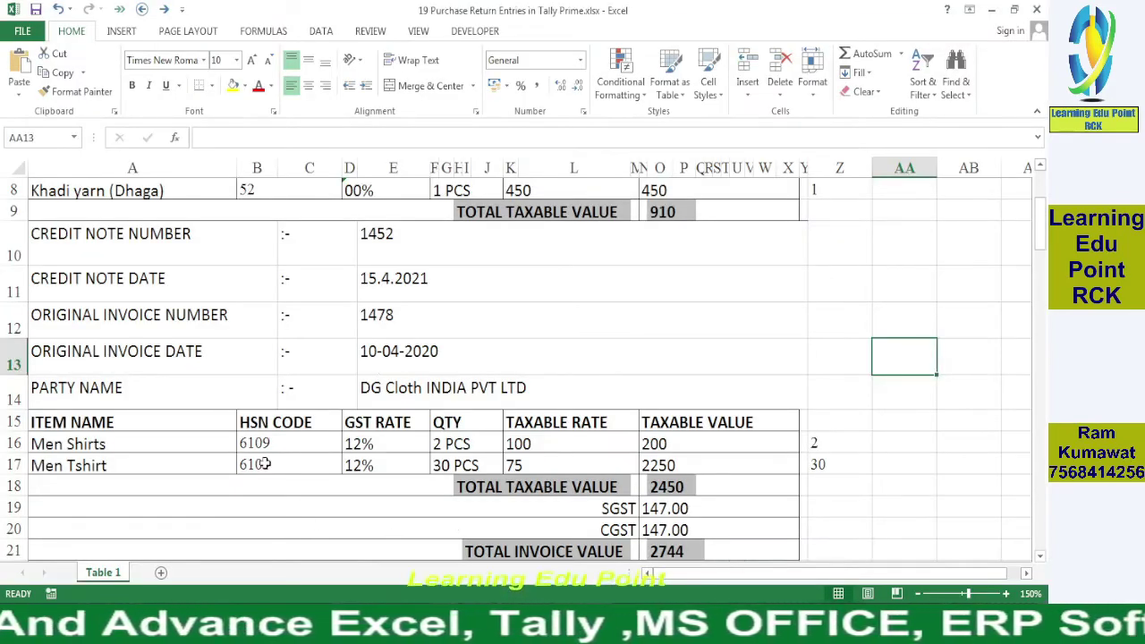
key("alt+Tab")
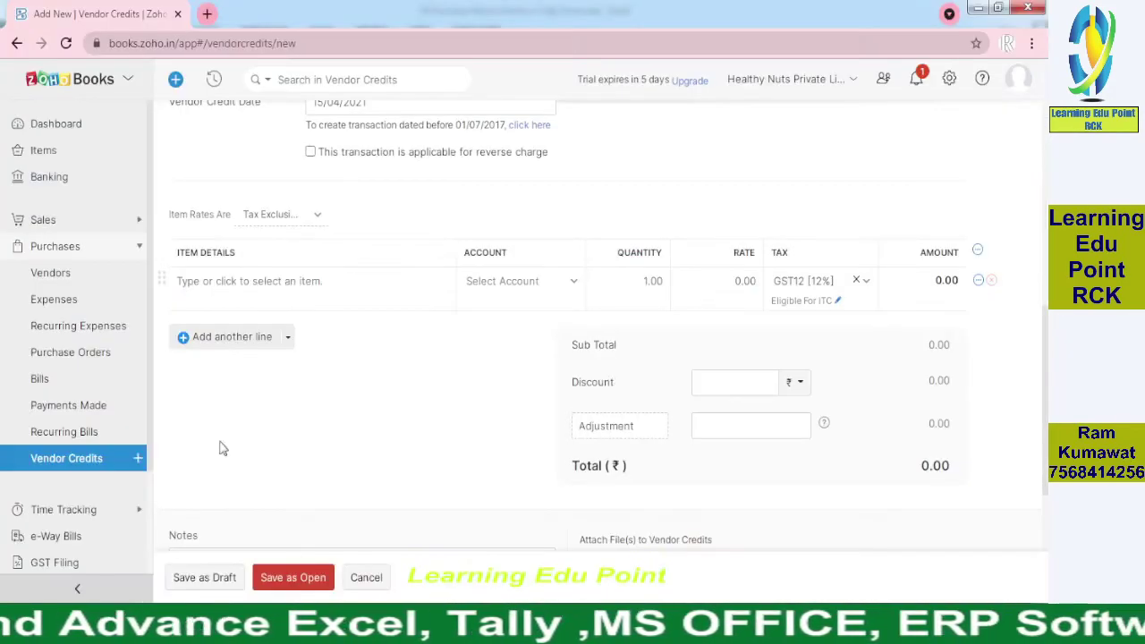
left_click(238, 285)
key("alt+Tab")
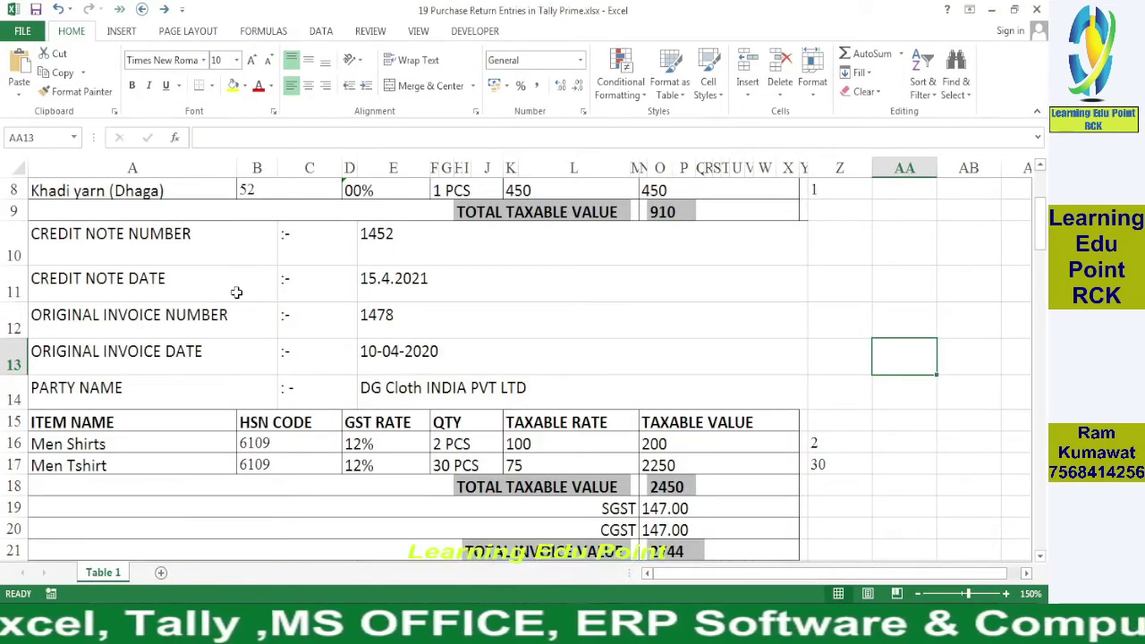
key("alt+Tab")
left_click(238, 285)
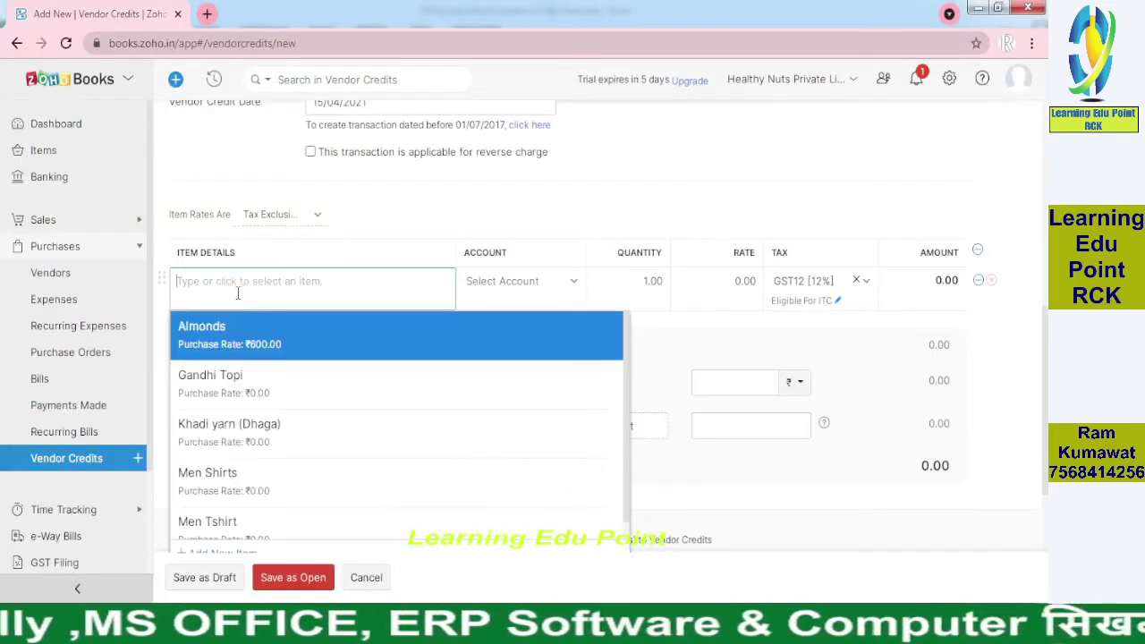
type("men")
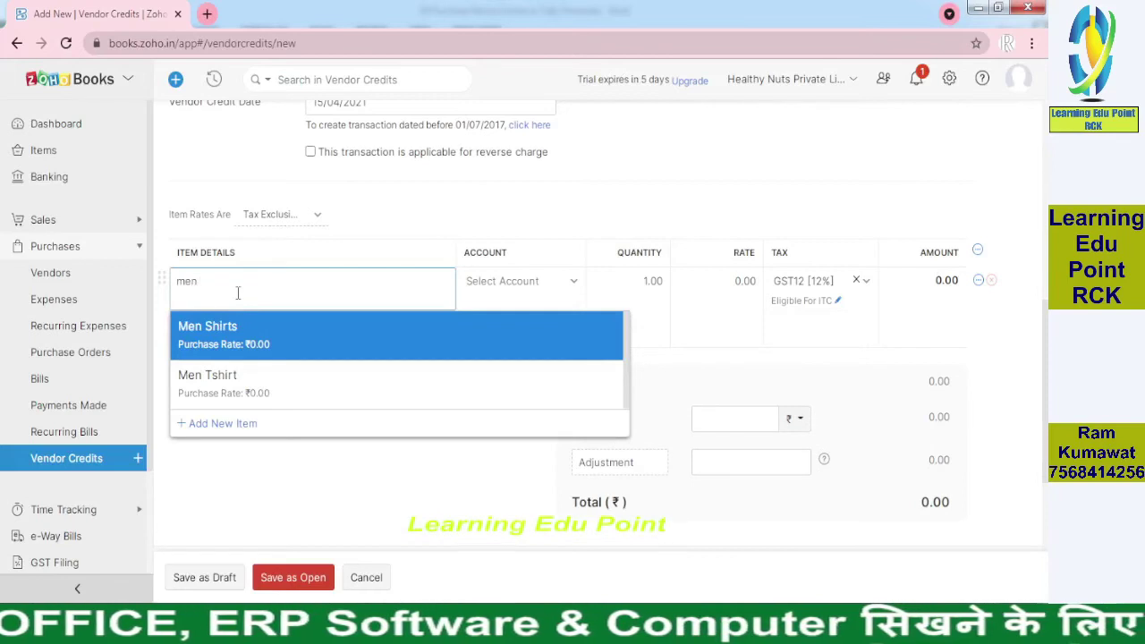
left_click(254, 324)
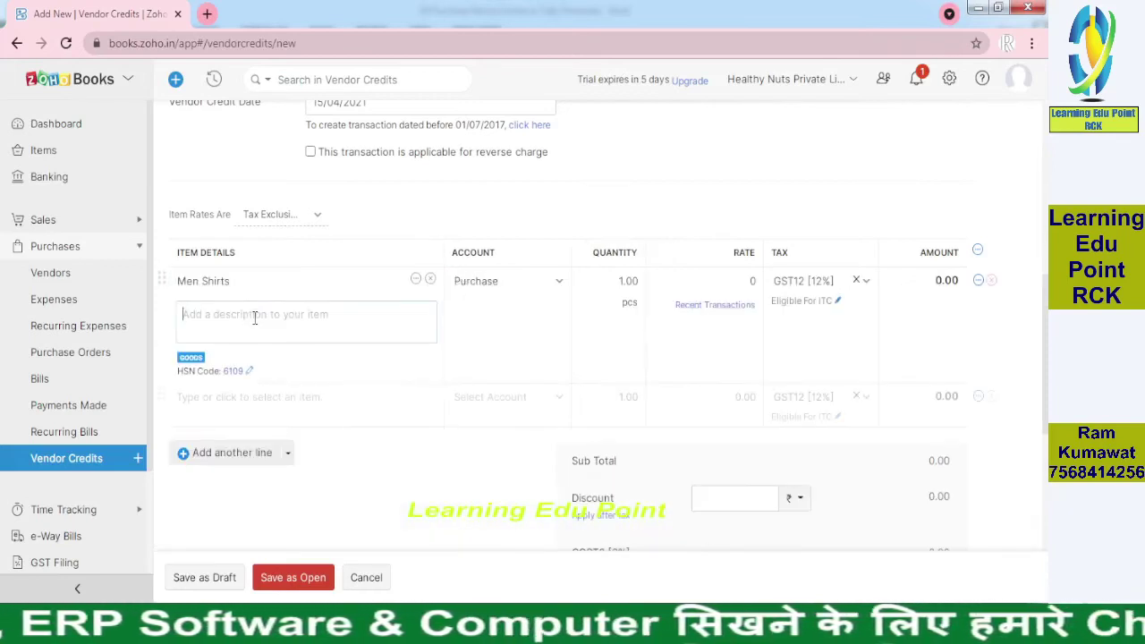
Step: Add Men Tshirt as the second line item of the vendor credit
left_click(238, 396)
type("men")
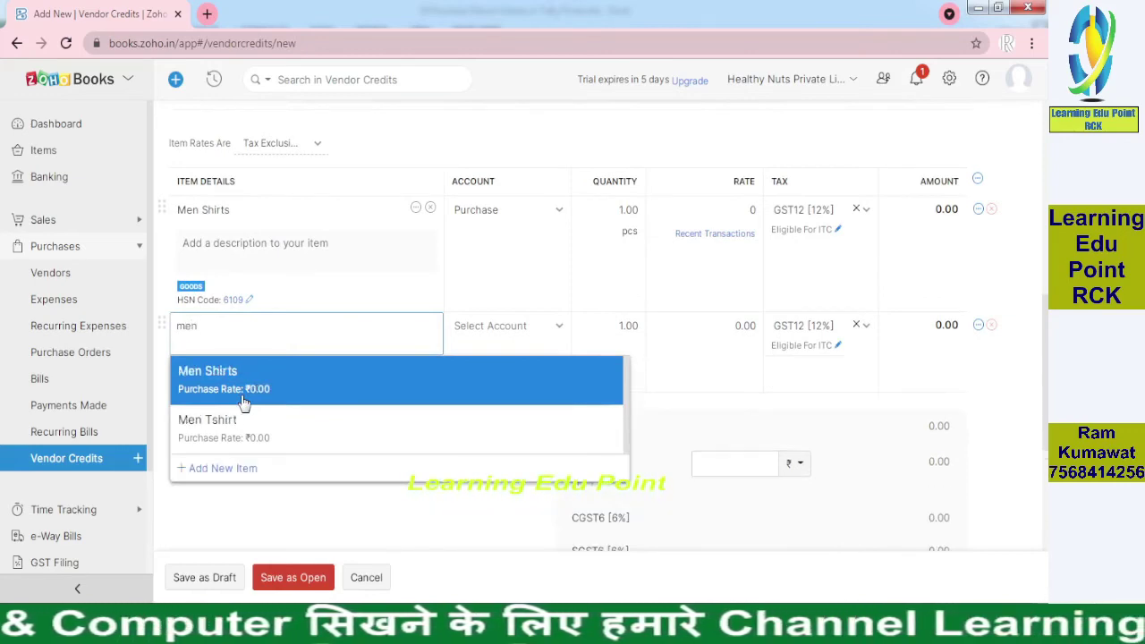
left_click(259, 428)
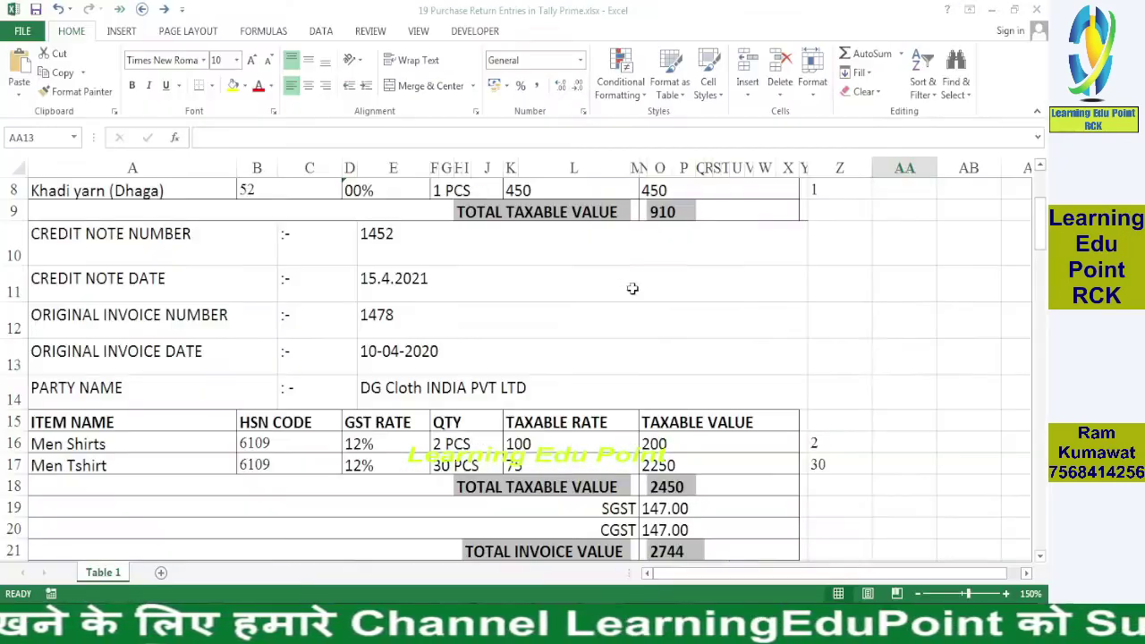
Step: Check the quantities in the Excel workbook and set Men Shirts to 2 pcs and Men Tshirt to 30 pcs
key("alt+Tab")
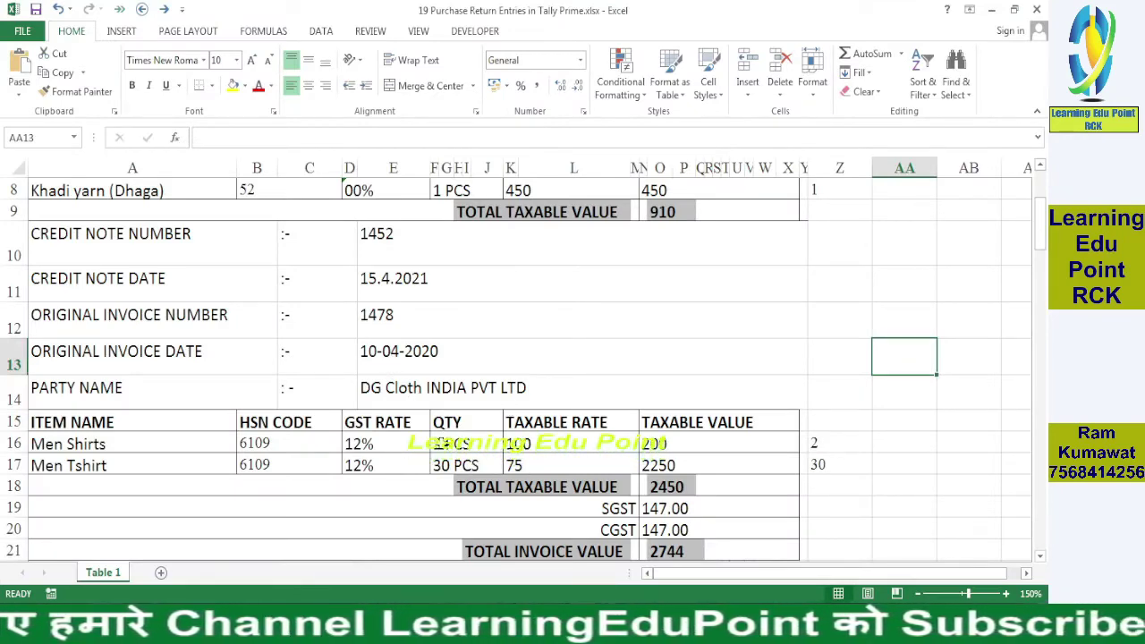
key("alt+Tab")
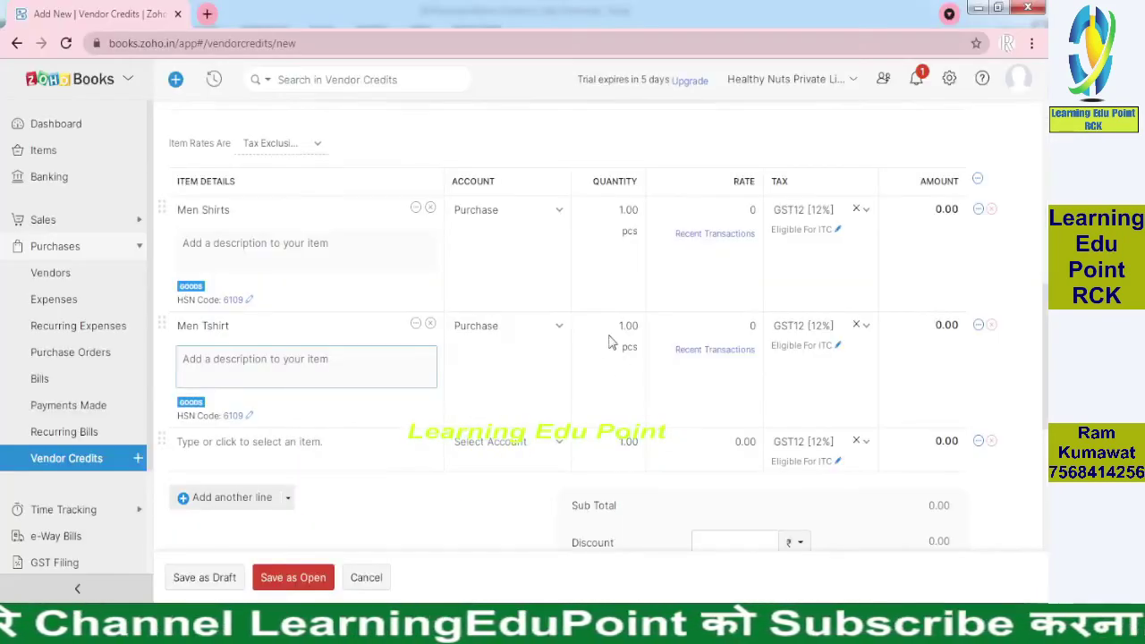
left_click(618, 210)
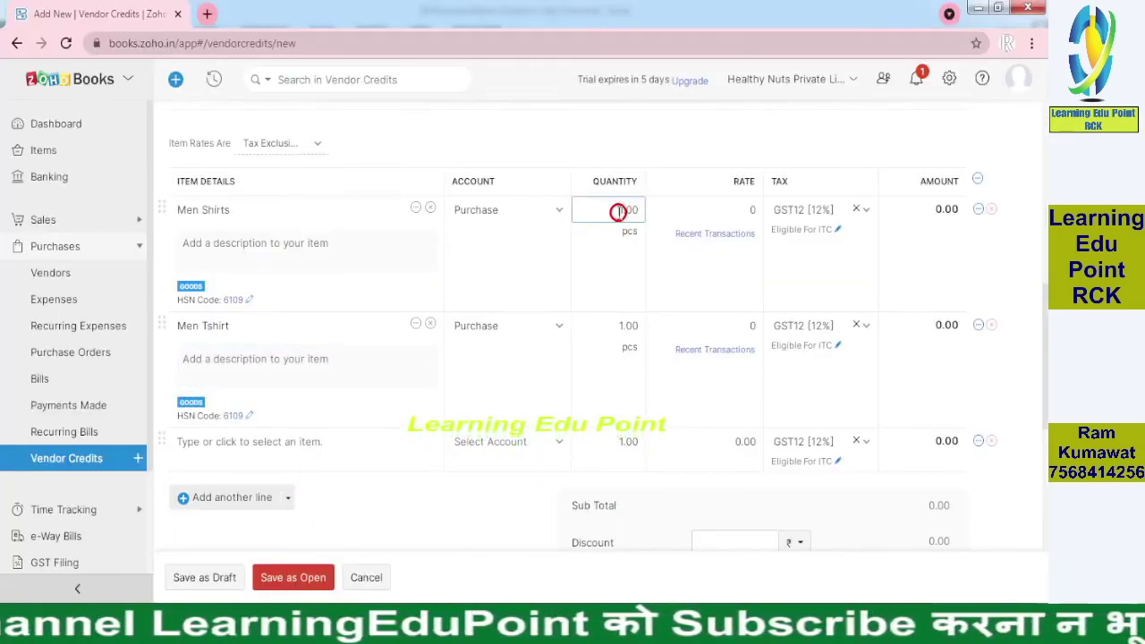
left_click(616, 326)
type("3")
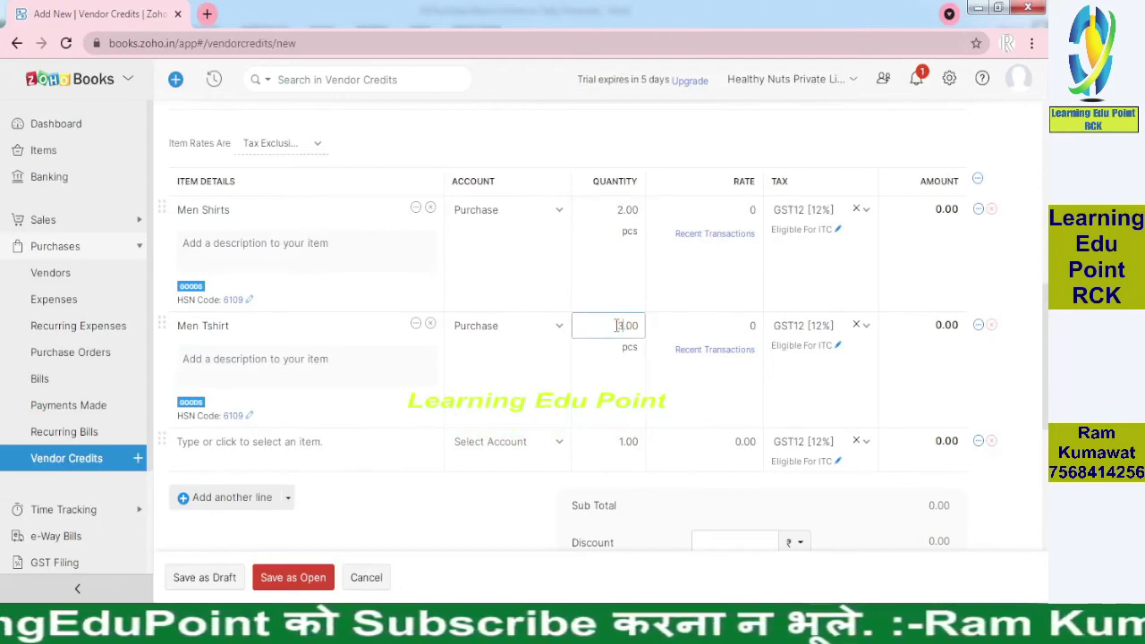
type("-")
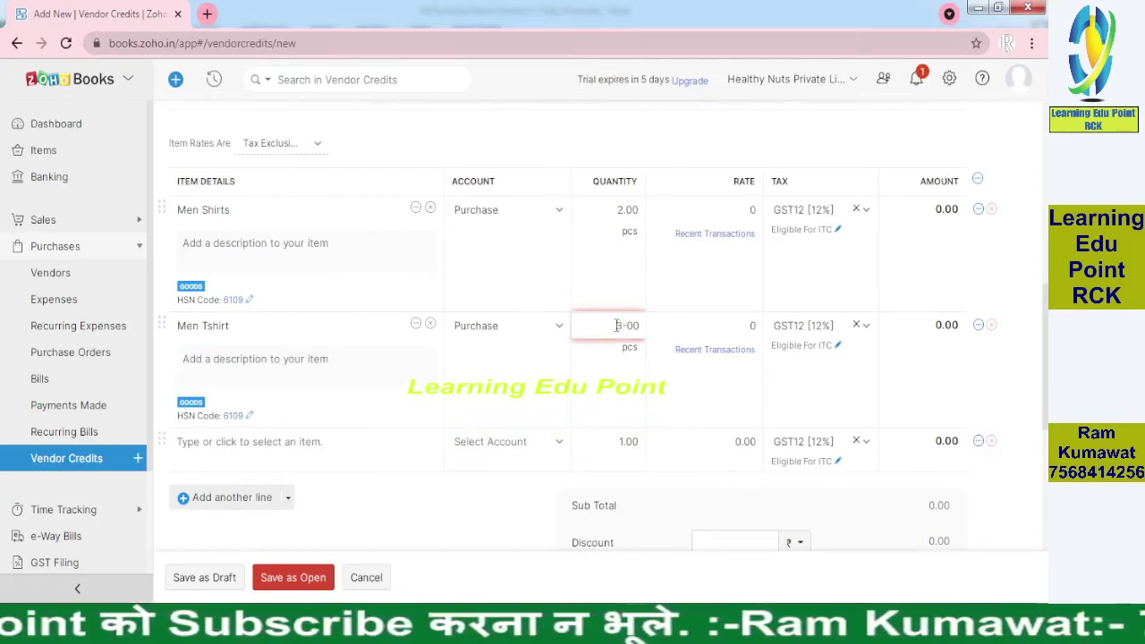
key("BackSpace")
key("BackSpace")
type("2000")
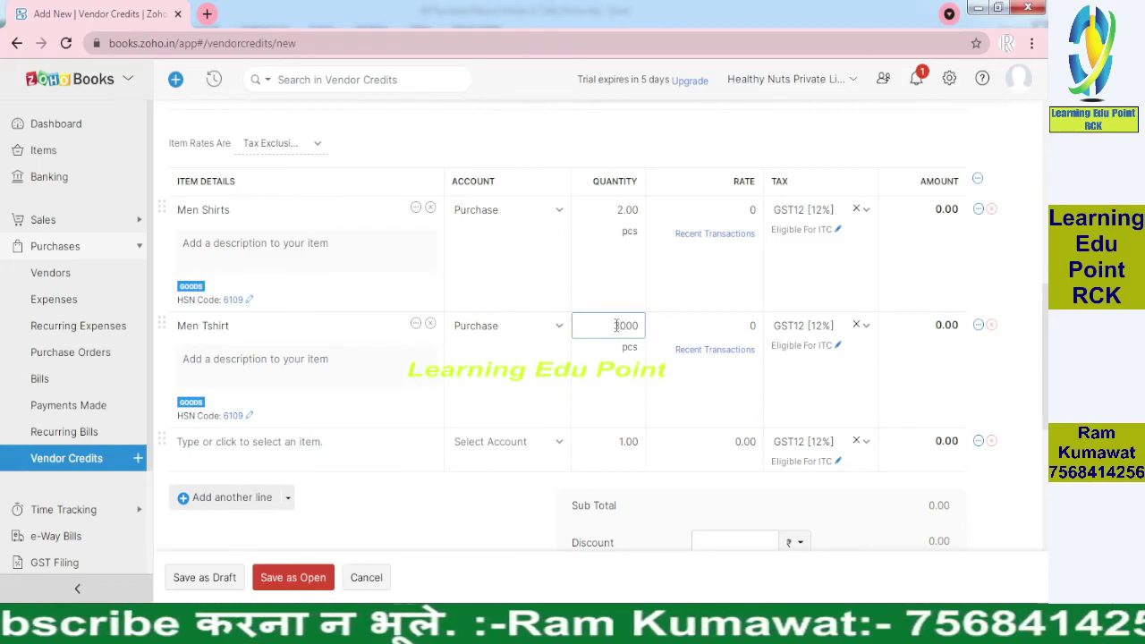
key("BackSpace")
type("30")
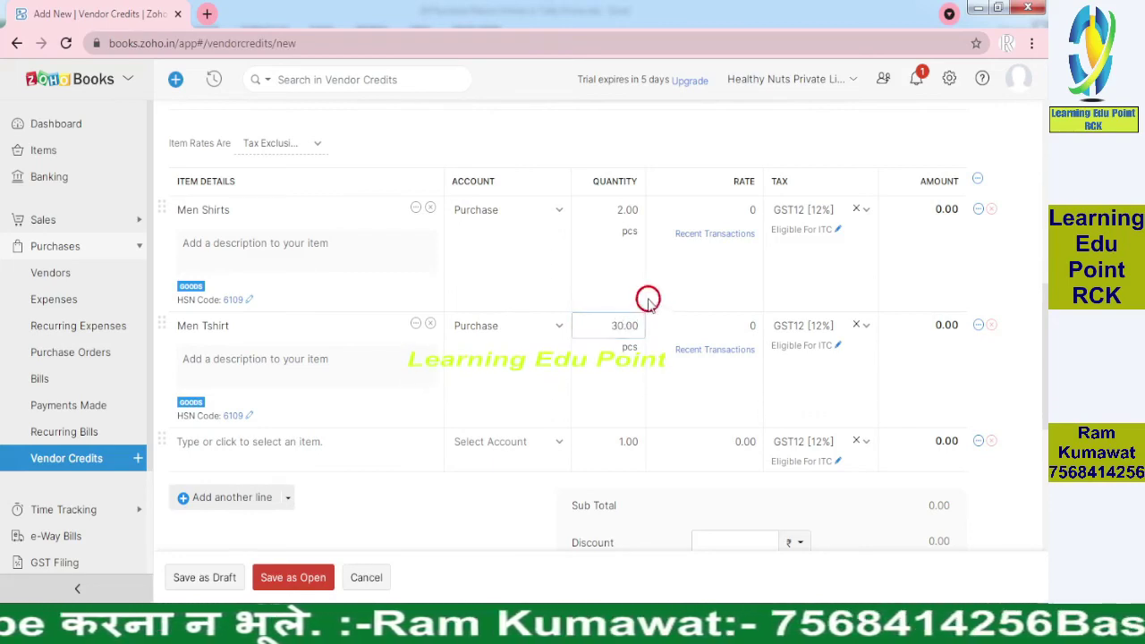
Step: Check the taxable rates in the Excel workbook and set the Men Shirts rate to 100
key("alt+Tab")
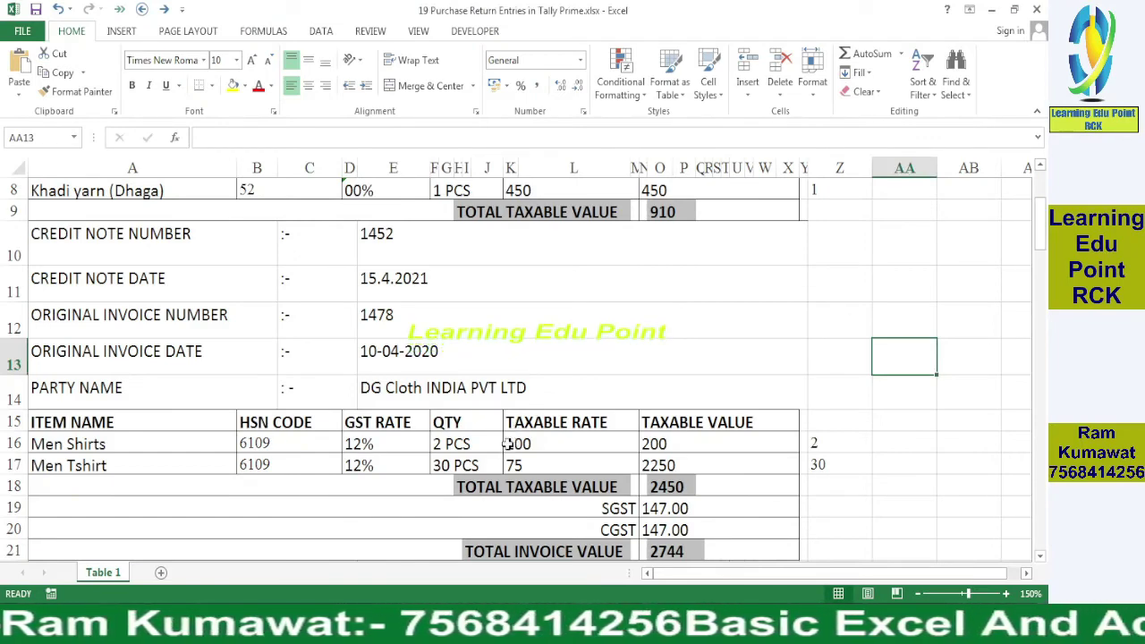
key("alt+Tab")
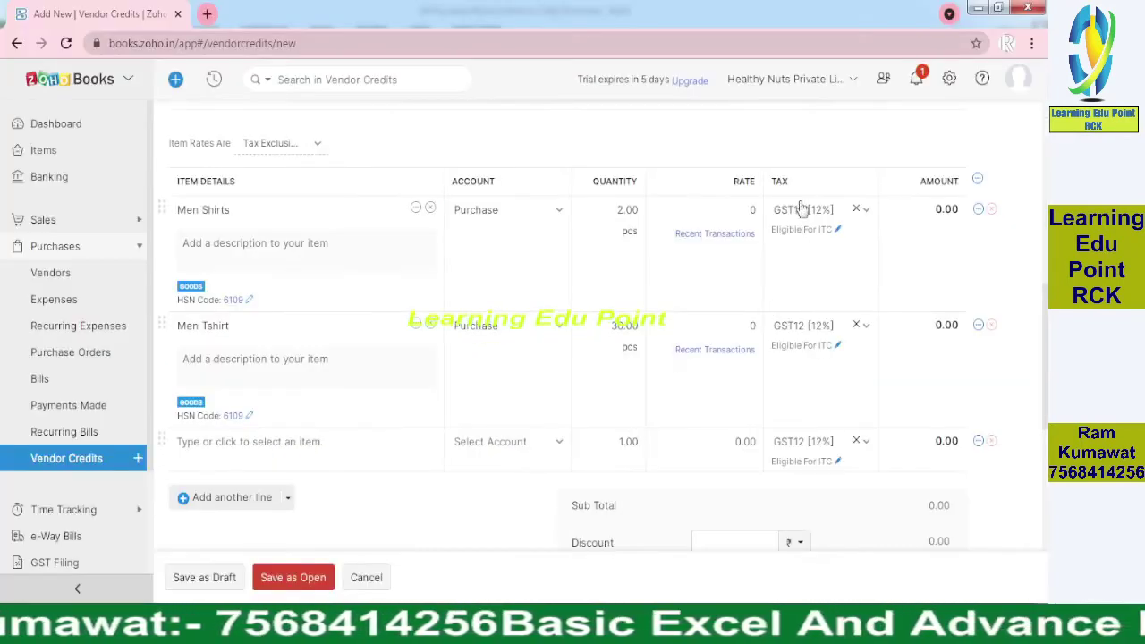
left_click(742, 209)
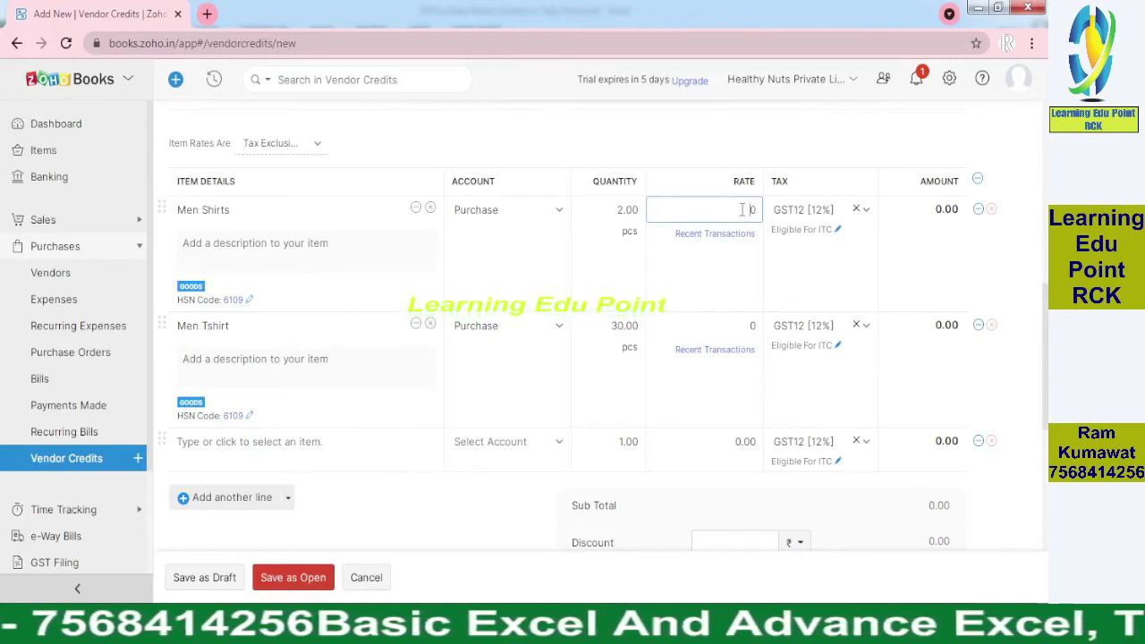
type("100")
key("BackSpace")
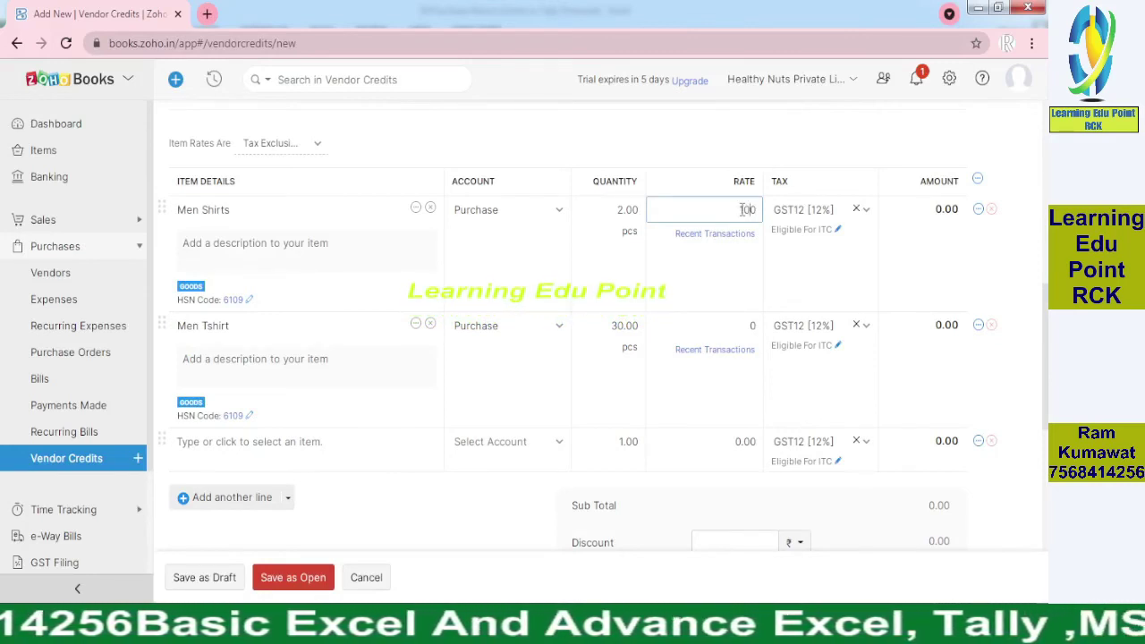